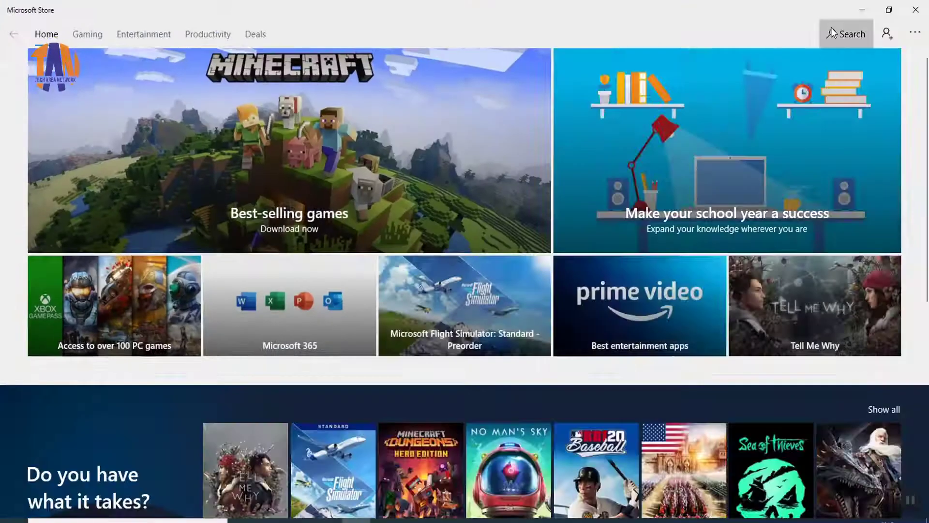
Step: Search the Microsoft Store for 'kali' and start downloading the Kali Linux app
{"action": "left_click", "coordinate": [832, 32]}
{"action": "type", "text": "kali"}
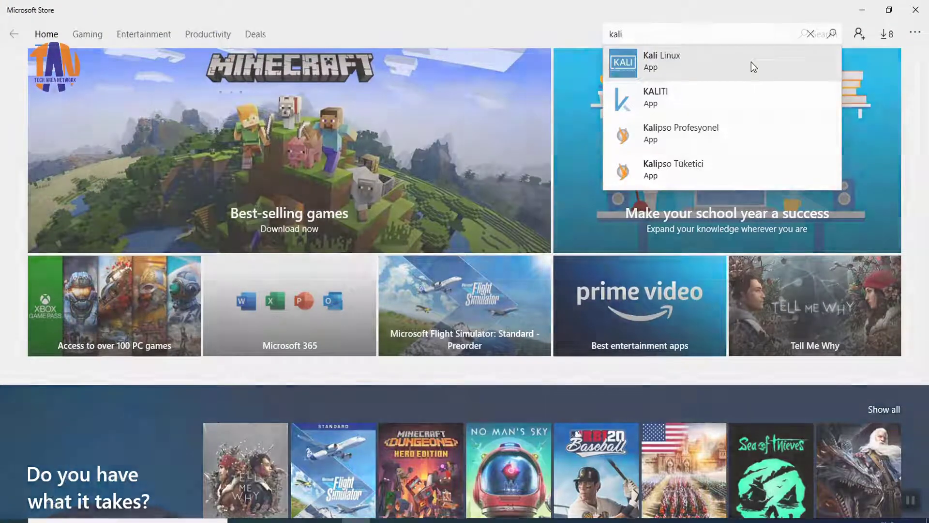
{"action": "left_click", "coordinate": [752, 62]}
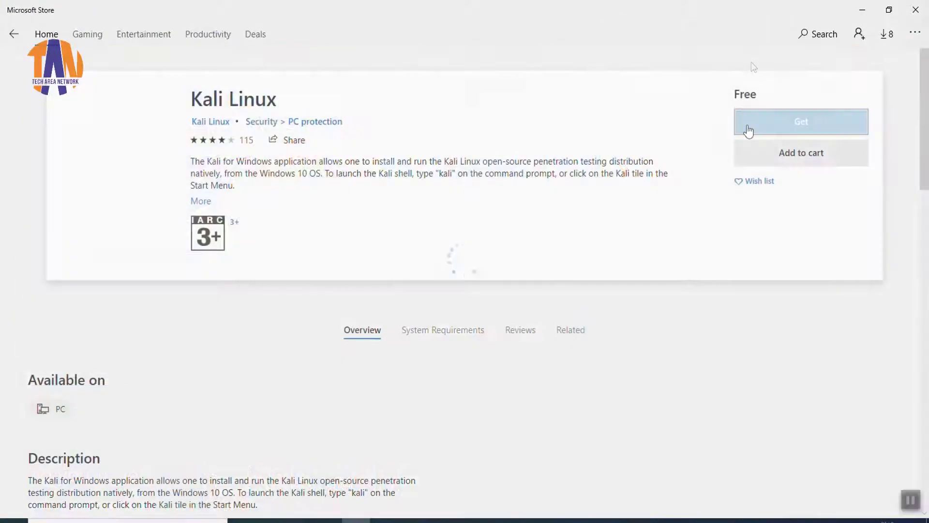
{"action": "left_click", "coordinate": [748, 130]}
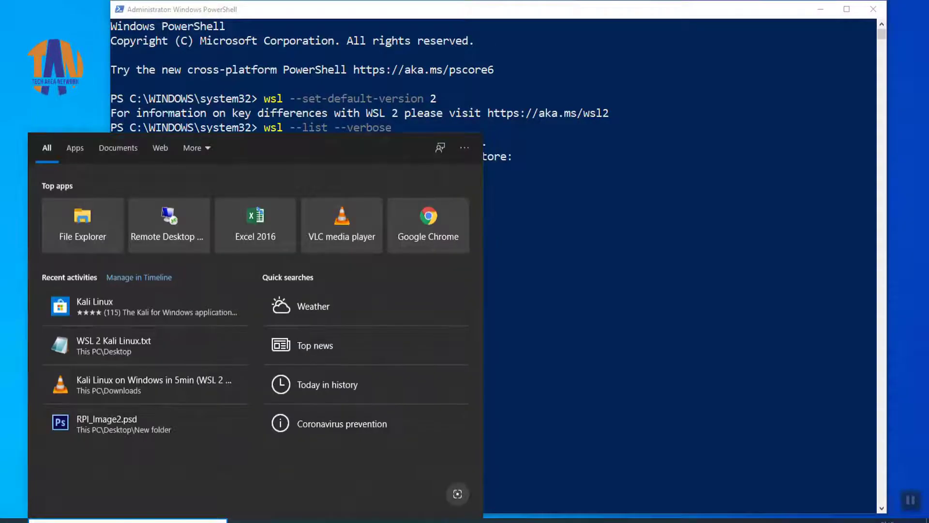
{"action": "type", "text": "kali"}
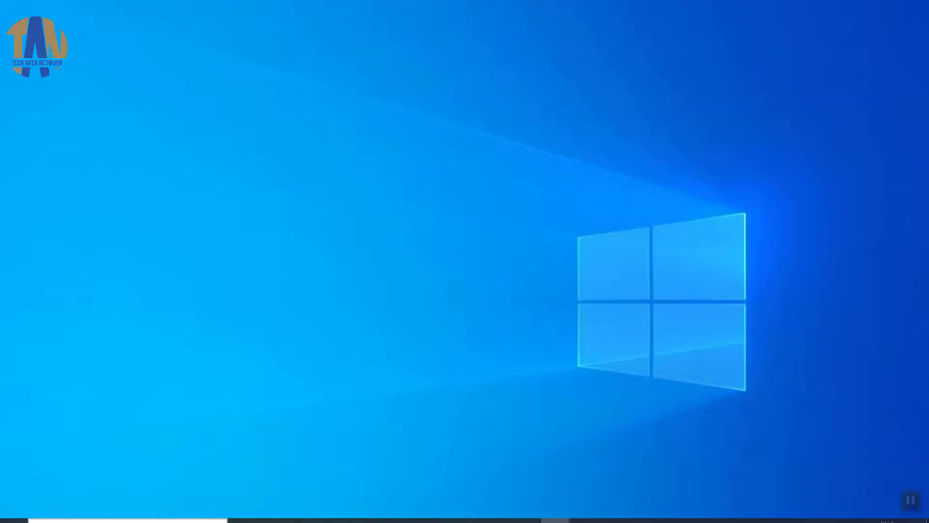
Step: Run winver to confirm Windows version 2004 (OS Build 19041.388), then close it
{"action": "key", "text": "super"}
{"action": "type", "text": "wi"}
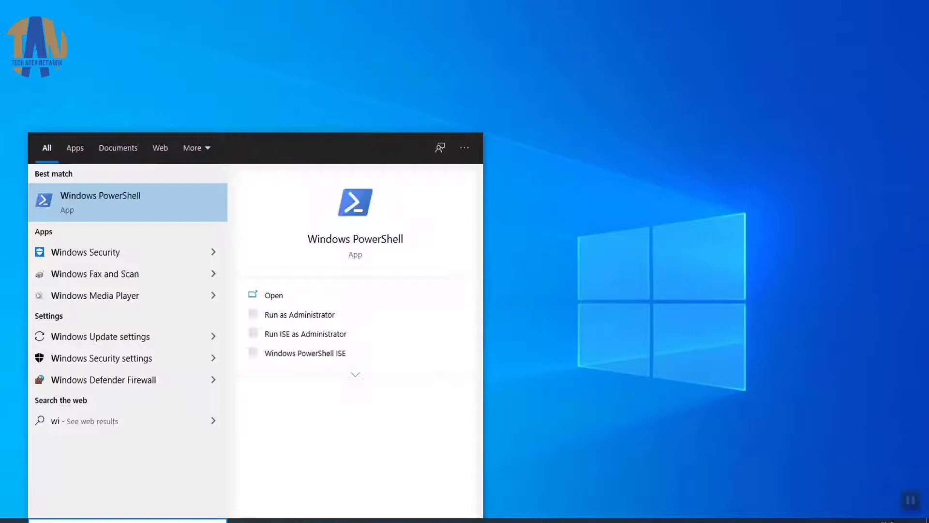
{"action": "type", "text": "nver"}
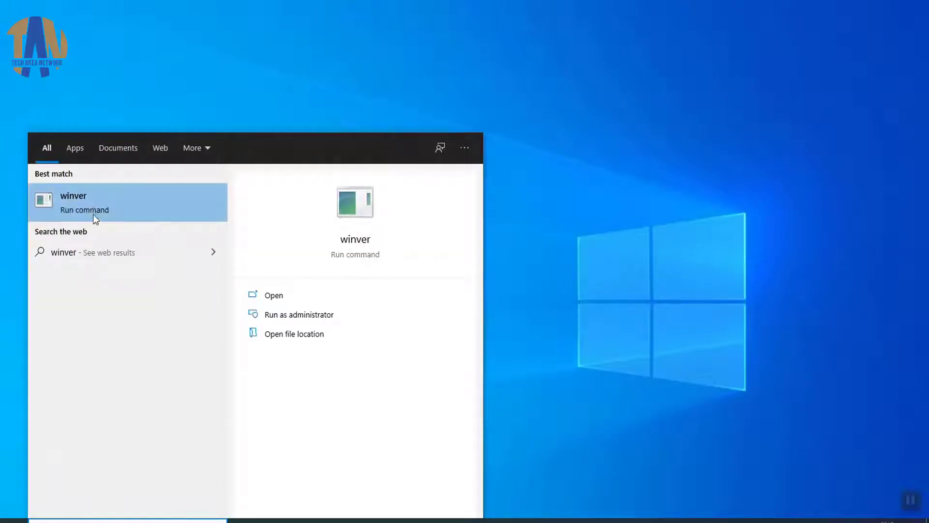
{"action": "left_click", "coordinate": [91, 205]}
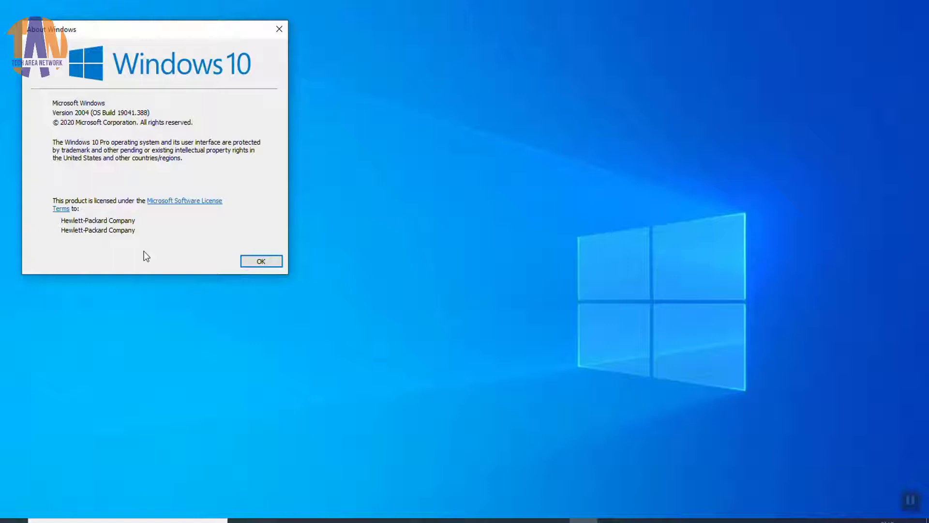
{"action": "left_click", "coordinate": [278, 262]}
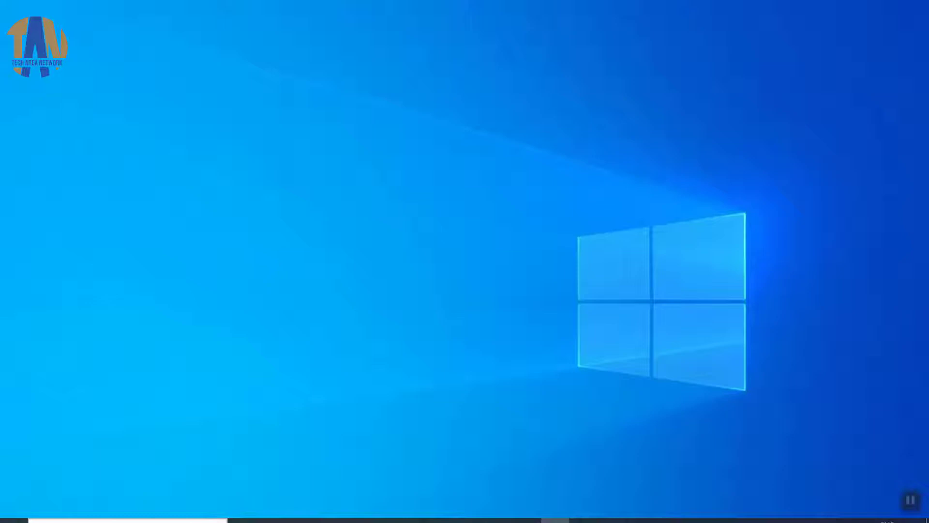
Step: Launch Windows PowerShell as administrator from the Start search
{"action": "left_click", "coordinate": [127, 520]}
{"action": "type", "text": "powersh"}
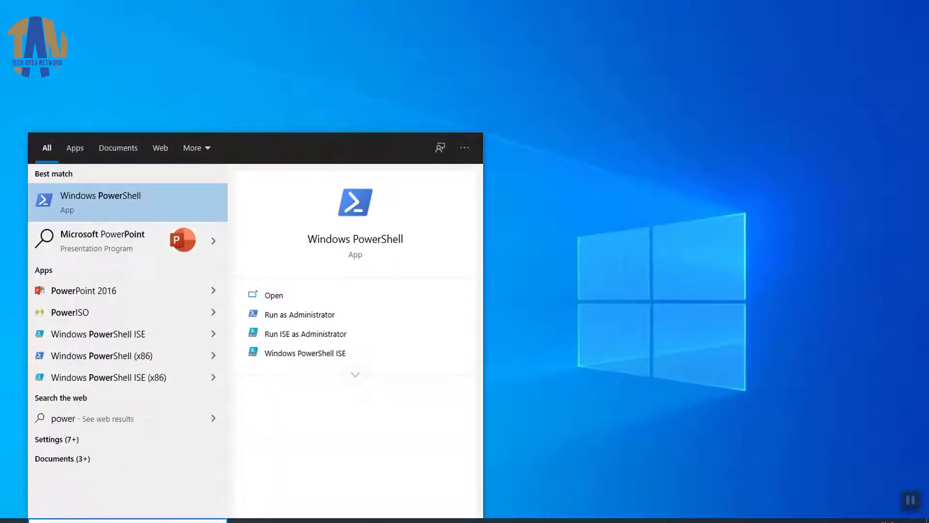
{"action": "right_click", "coordinate": [170, 200]}
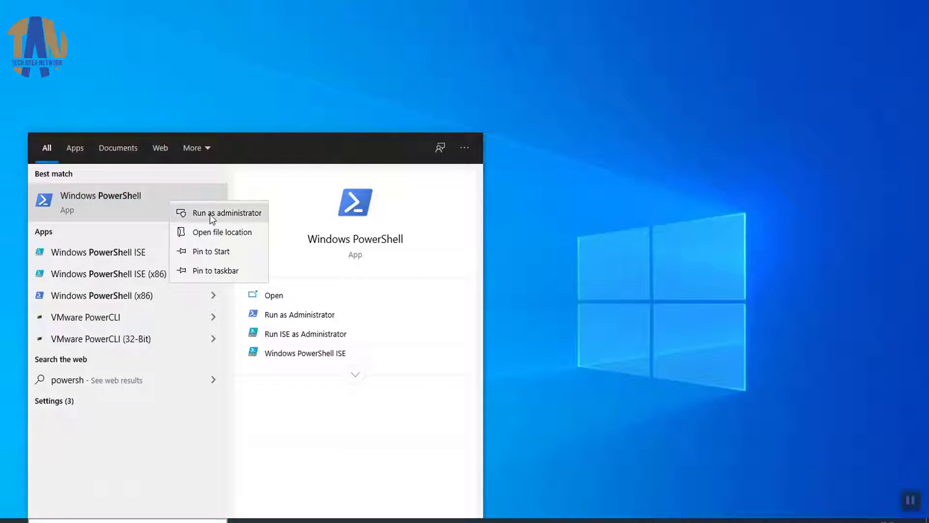
{"action": "left_click", "coordinate": [224, 214]}
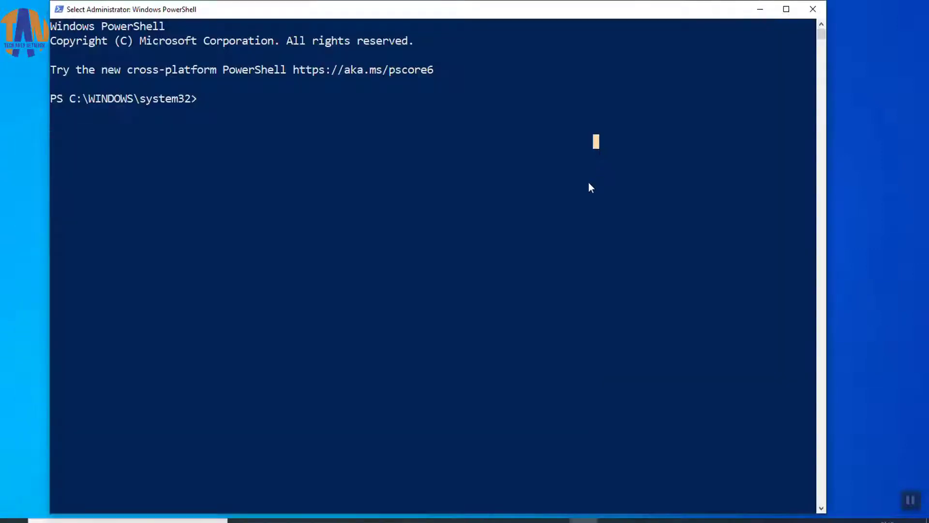
Step: Run Enable-WindowsOptionalFeature for Microsoft-Windows-Subsystem-Linux and answer Y to restart
{"action": "right_click", "coordinate": [304, 264]}
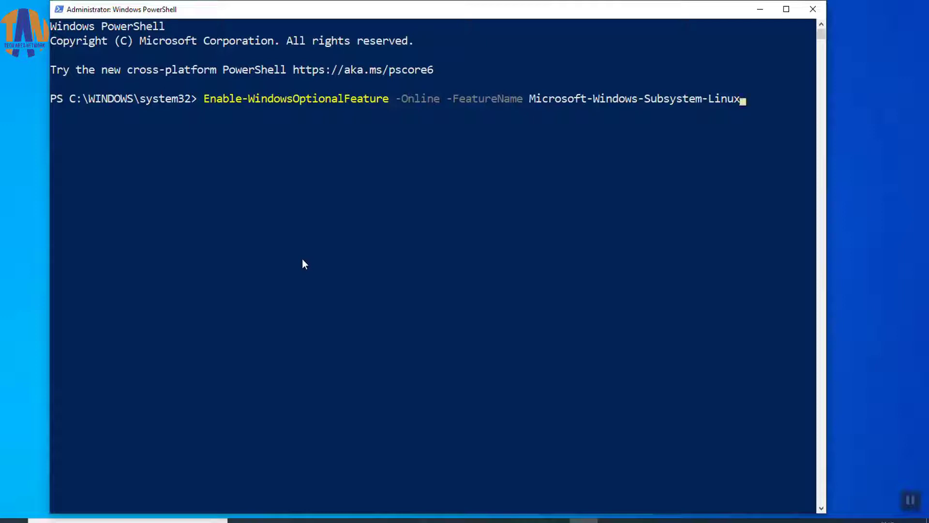
{"action": "key", "text": "Return"}
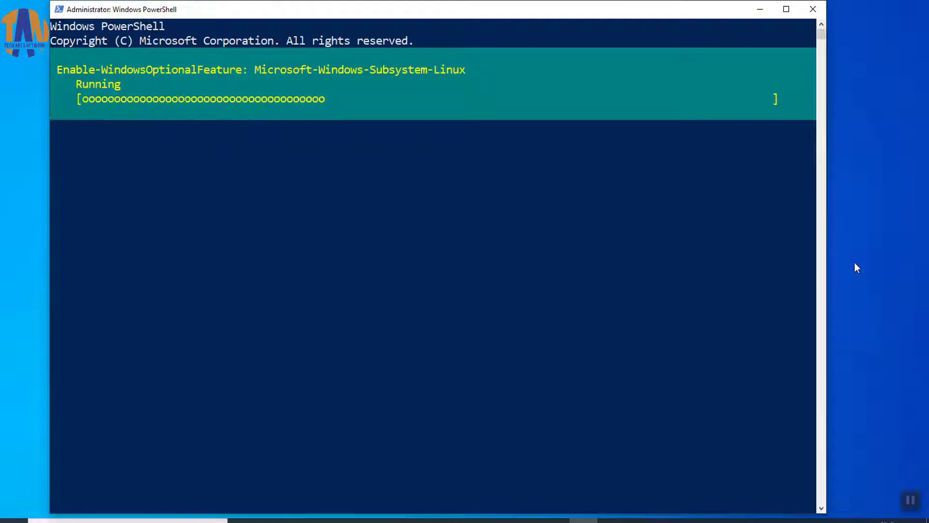
{"action": "left_click", "coordinate": [571, 275]}
{"action": "type", "text": "Y"}
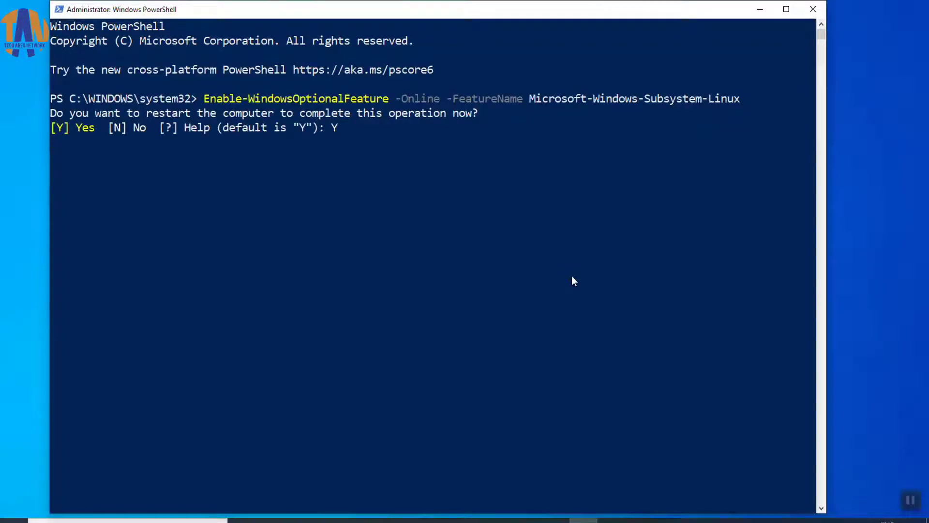
{"action": "key", "text": "Return"}
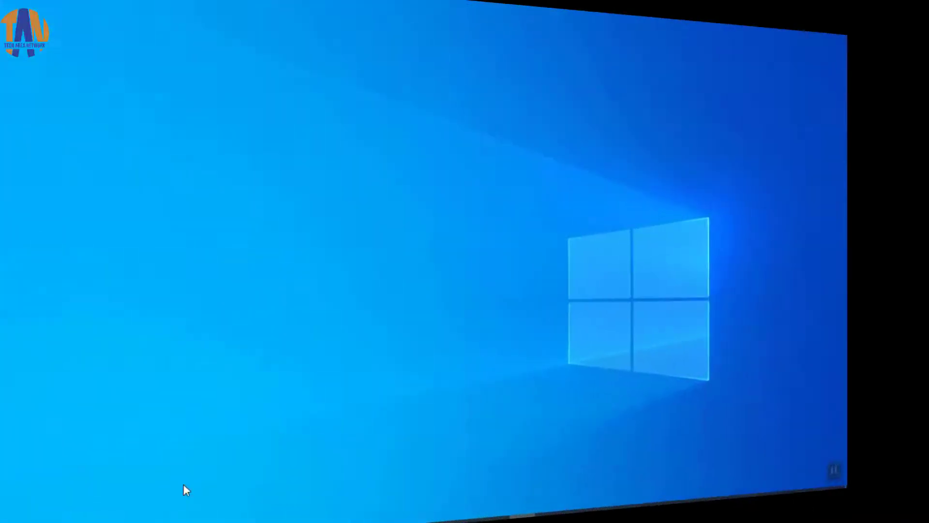
Step: Launch Windows PowerShell as administrator again after the restart
{"action": "key", "text": "super+s"}
{"action": "type", "text": "po"}
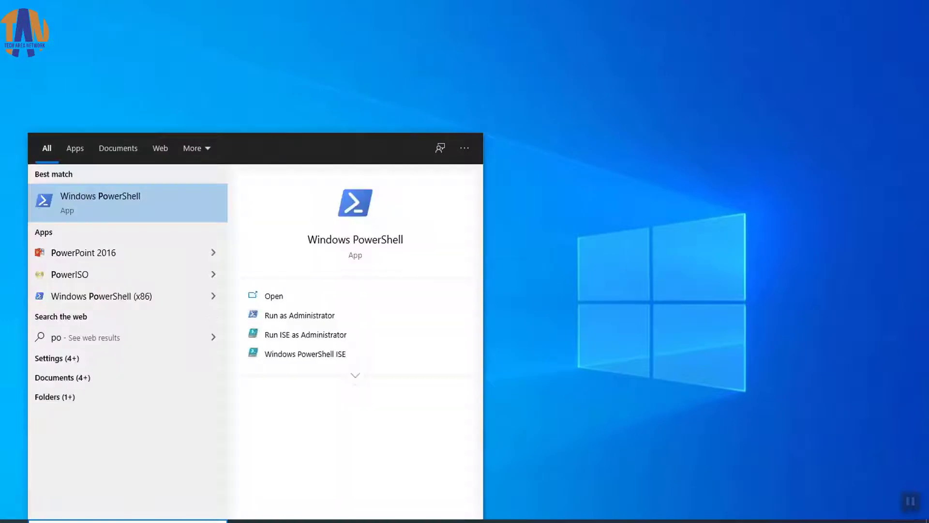
{"action": "type", "text": "wer"}
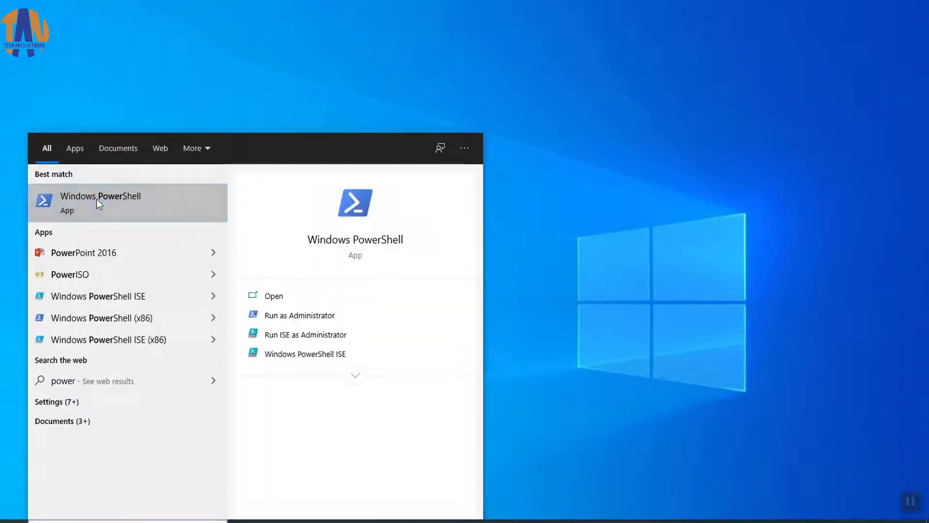
{"action": "right_click", "coordinate": [99, 203]}
{"action": "left_click", "coordinate": [146, 211]}
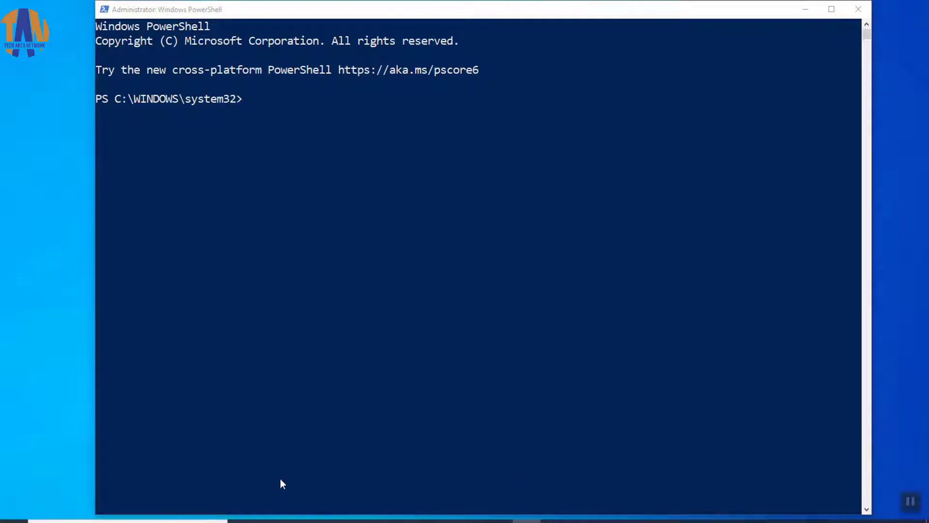
Step: Enable VirtualMachinePlatform and Microsoft-Windows-Subsystem-Linux with dism.exe, then type reboot
{"action": "right_click", "coordinate": [324, 150]}
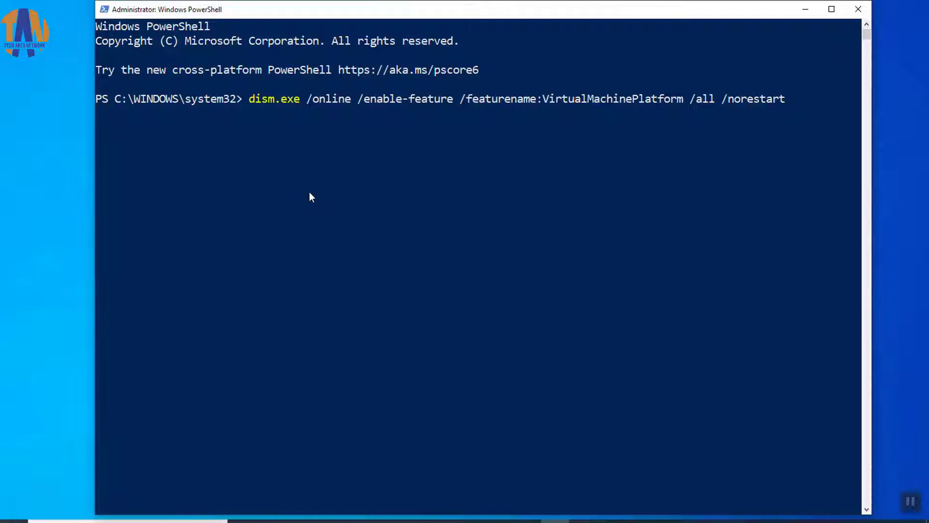
{"action": "key", "text": "Return"}
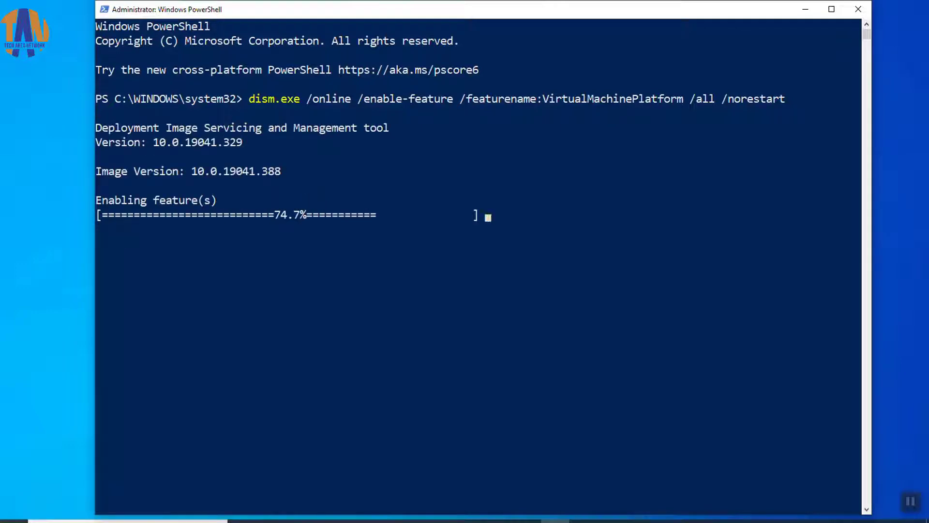
{"action": "right_click", "coordinate": [311, 409]}
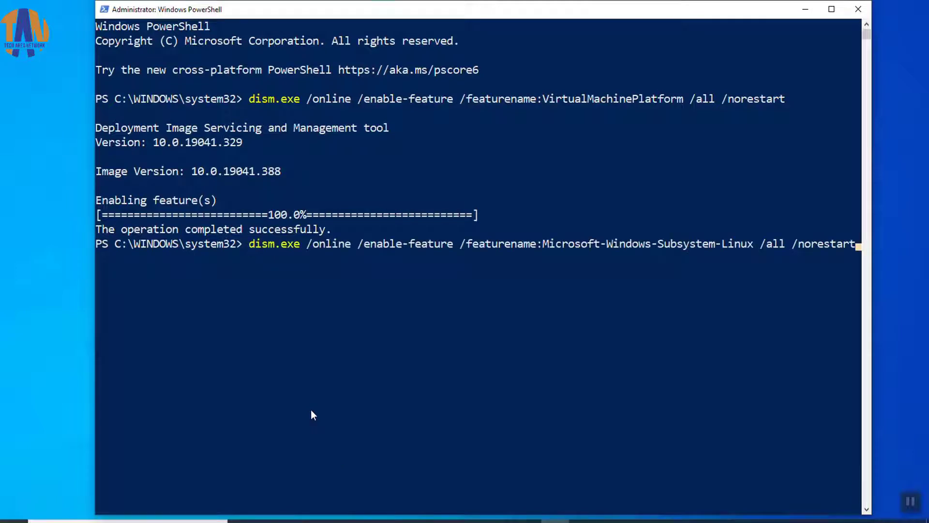
{"action": "key", "text": "Return"}
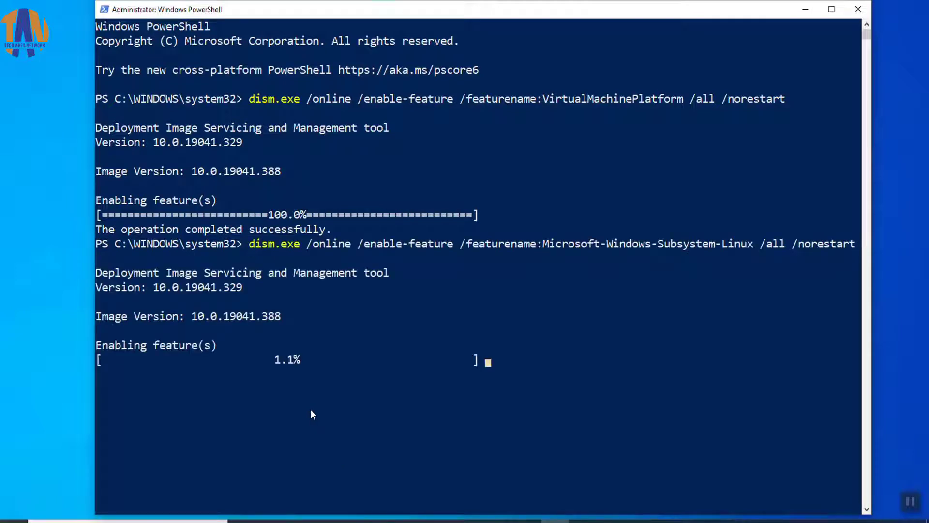
{"action": "type", "text": "reboo"}
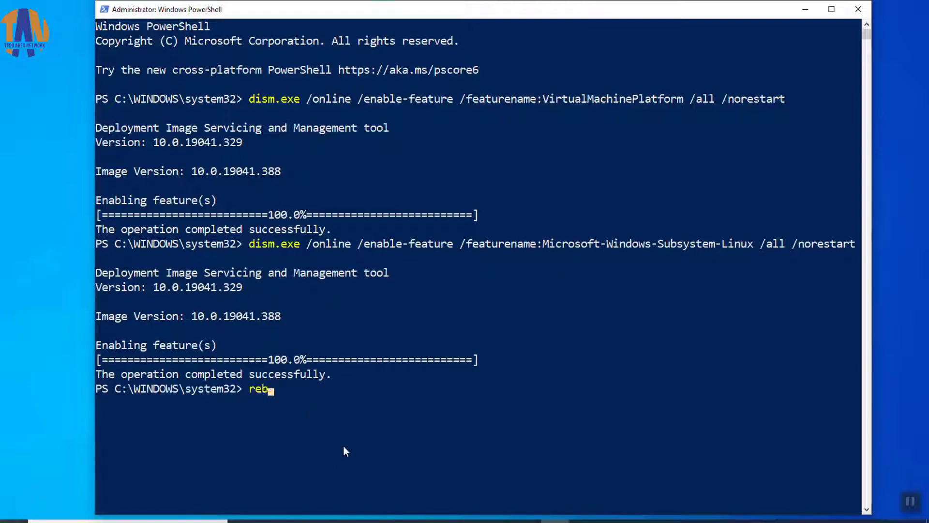
{"action": "type", "text": "t"}
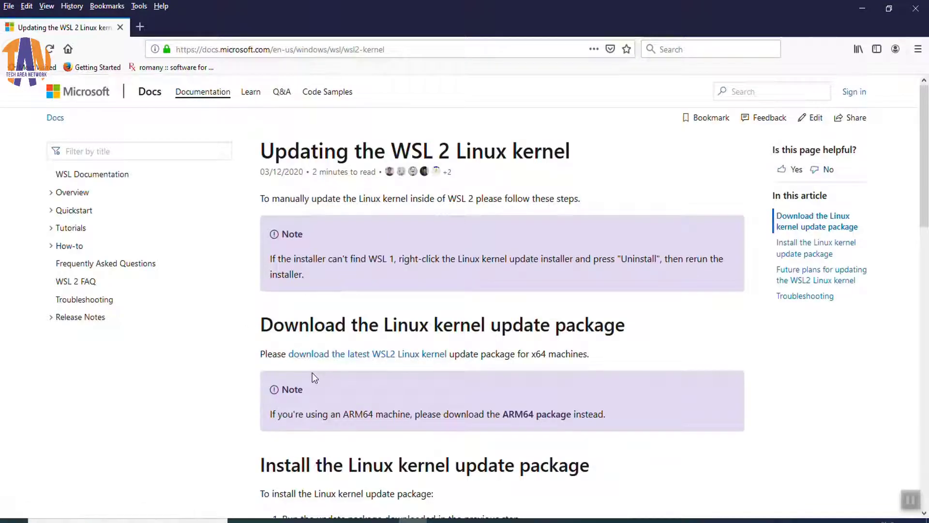
Step: Download wsl_update_x64.msi from the WSL 2 kernel page and run its setup to completion
{"action": "left_click", "coordinate": [380, 357]}
{"action": "left_click", "coordinate": [182, 103]}
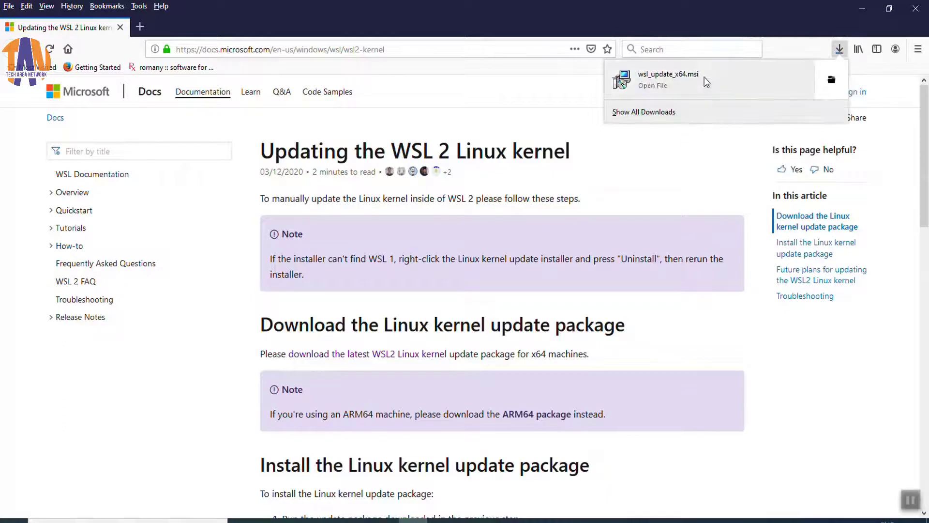
{"action": "left_click", "coordinate": [704, 77]}
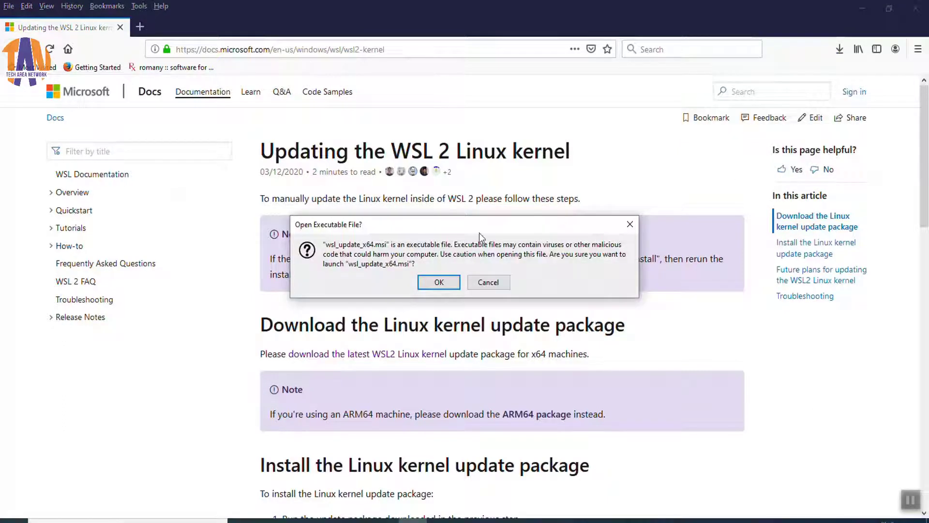
{"action": "left_click", "coordinate": [439, 282]}
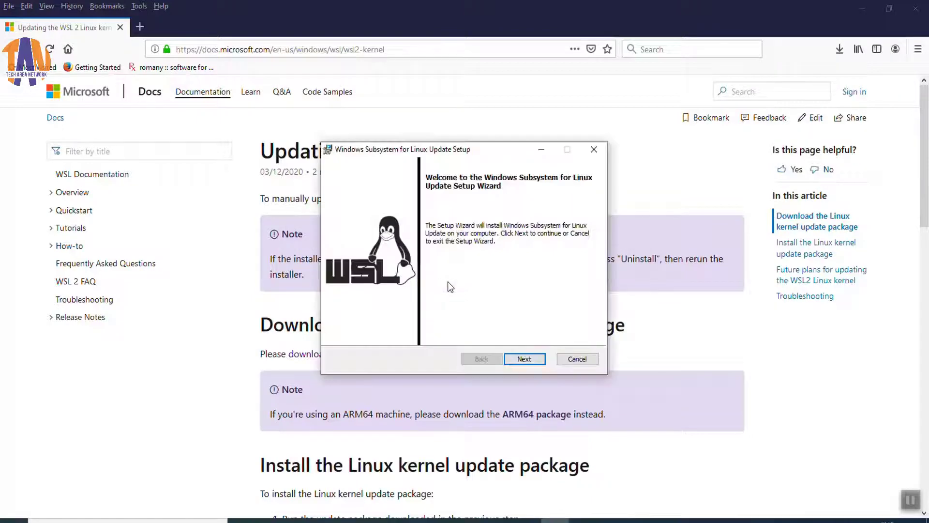
{"action": "left_click", "coordinate": [532, 359]}
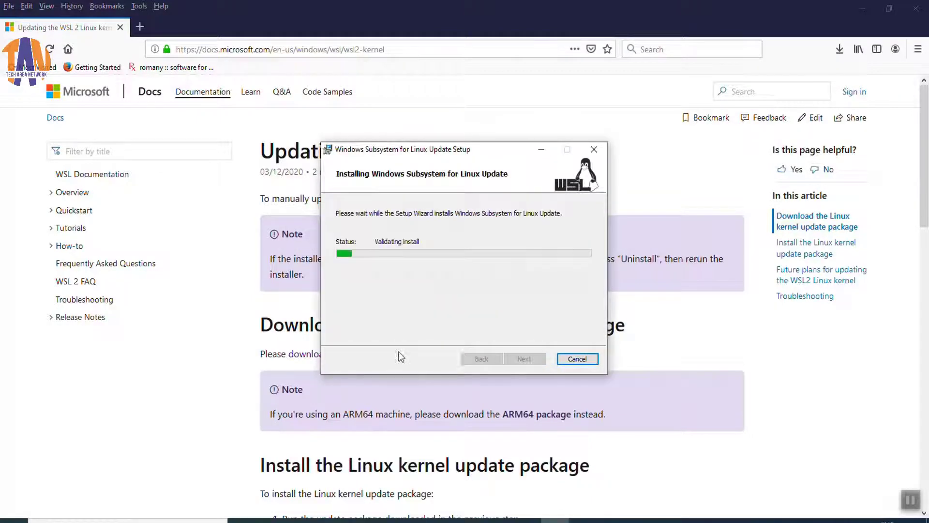
{"action": "left_click", "coordinate": [536, 358]}
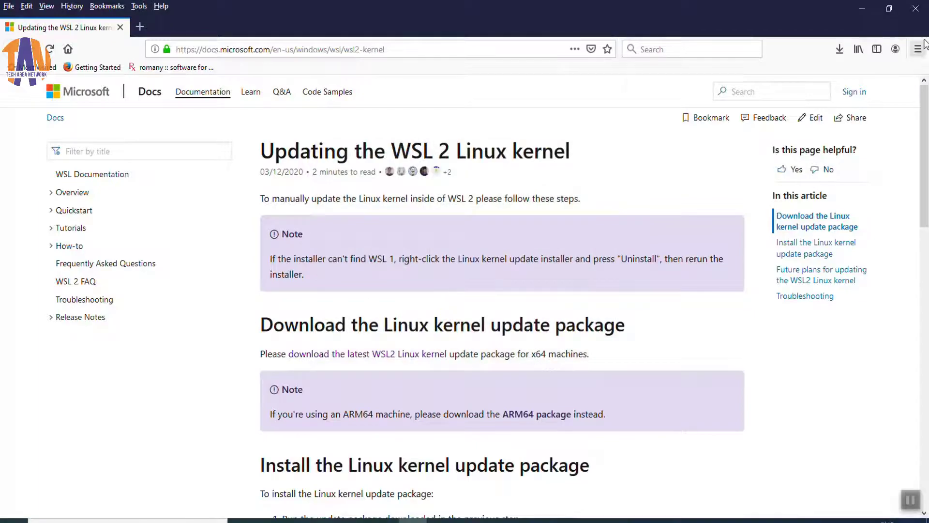
Step: Launch Windows PowerShell as administrator from the Start search
{"action": "left_click", "coordinate": [916, 8]}
{"action": "key", "text": "super+s"}
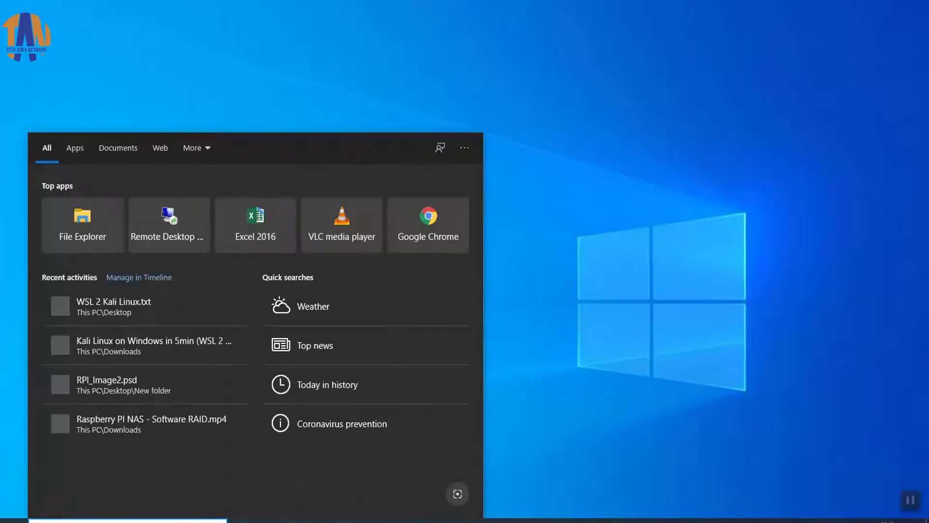
{"action": "type", "text": "powers"}
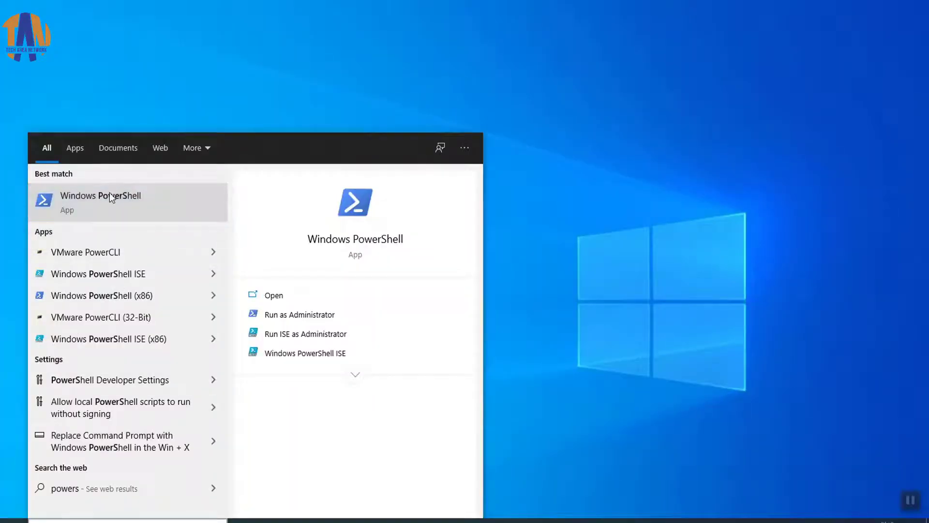
{"action": "right_click", "coordinate": [109, 195]}
{"action": "left_click", "coordinate": [191, 208]}
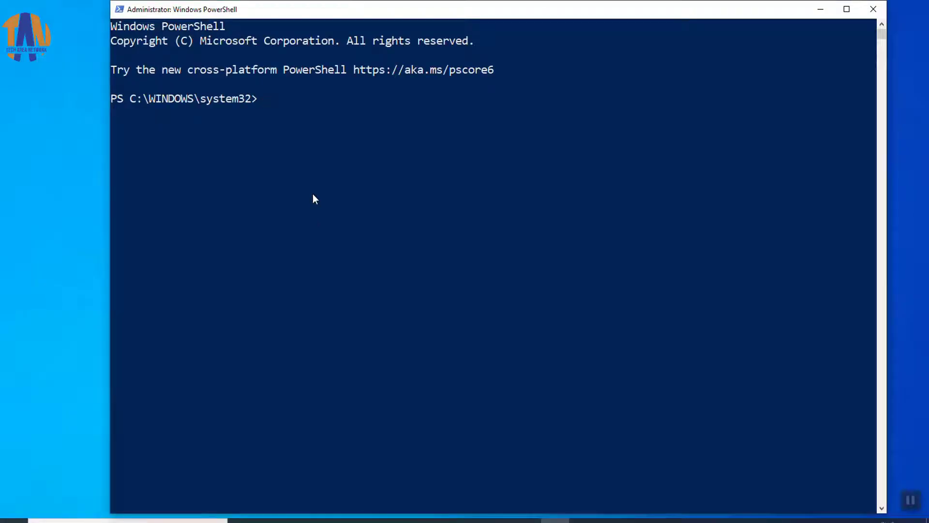
Step: Run 'wsl --set-default-version 2' and 'wsl --list --verbose', showing no distributions
{"action": "type", "text": "wsl --set-default-version 2"}
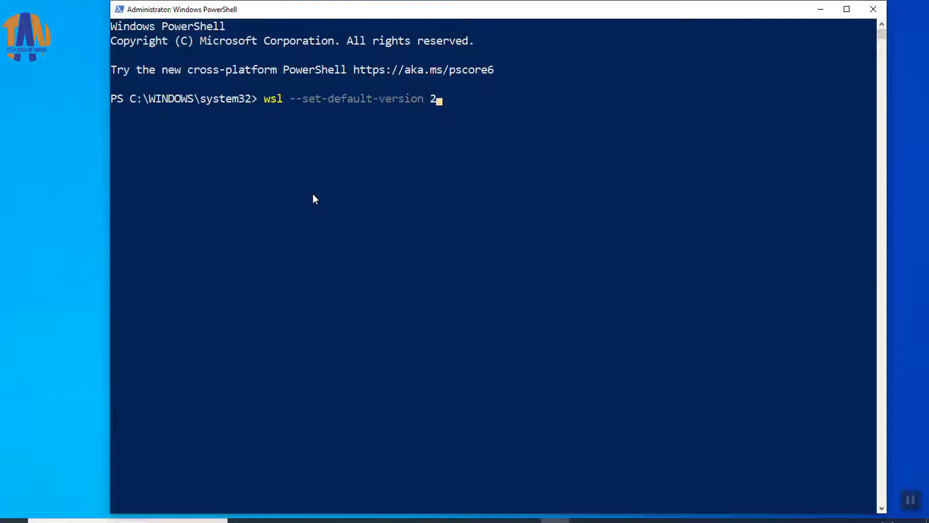
{"action": "key", "text": "Return"}
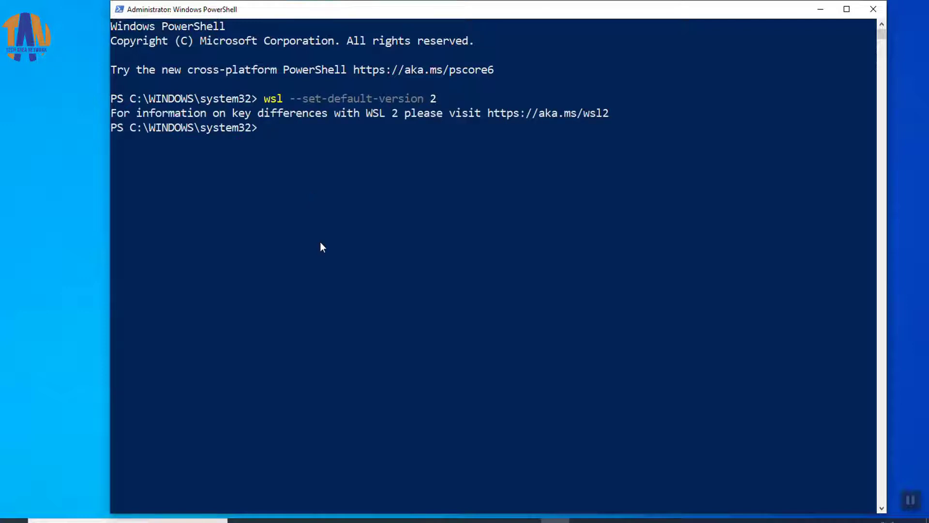
{"action": "type", "text": "wsl --list --verbose"}
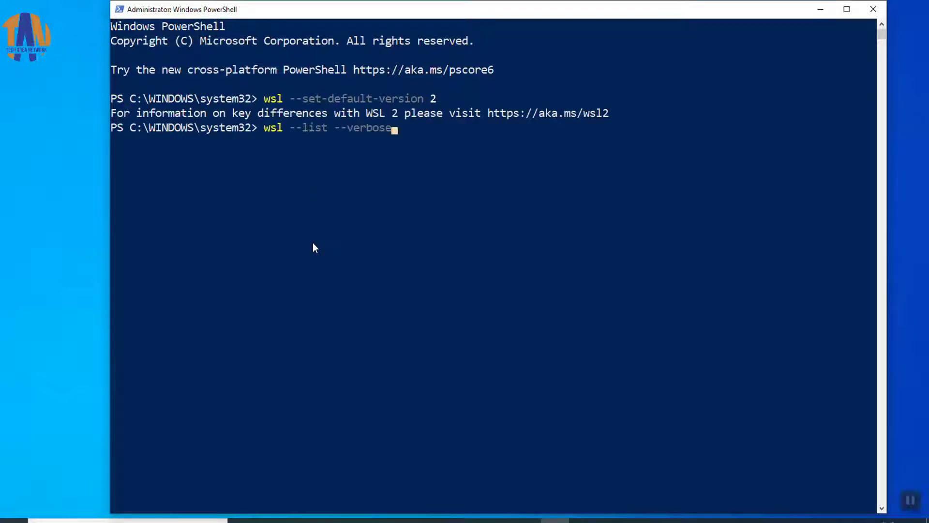
{"action": "key", "text": "Return"}
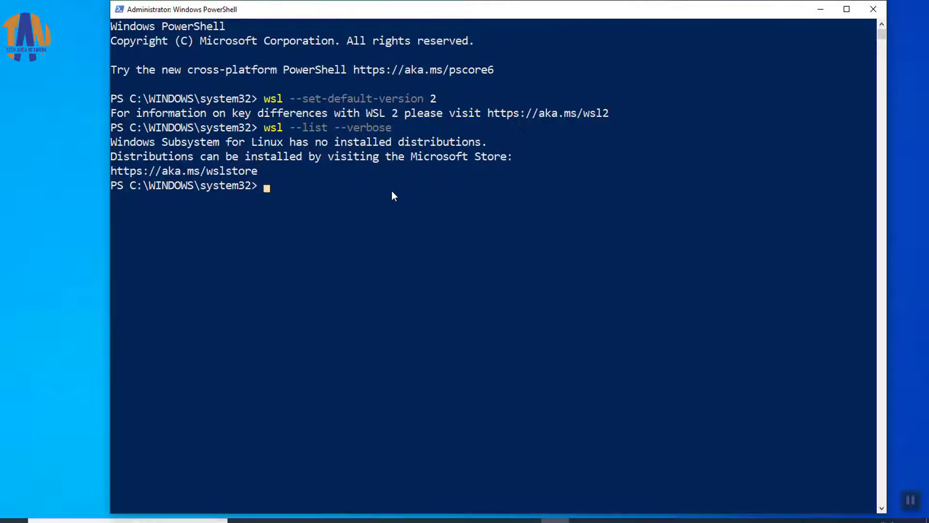
{"action": "key", "text": "super"}
Step: Install the free Kali Linux app from Microsoft Store, skipping the Microsoft account sign-in
{"action": "type", "text": "store"}
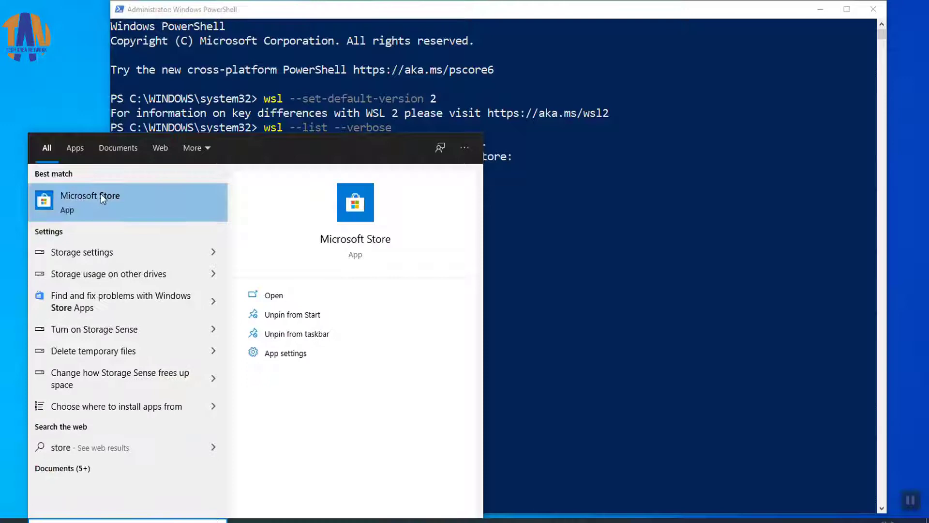
{"action": "left_click", "coordinate": [101, 194]}
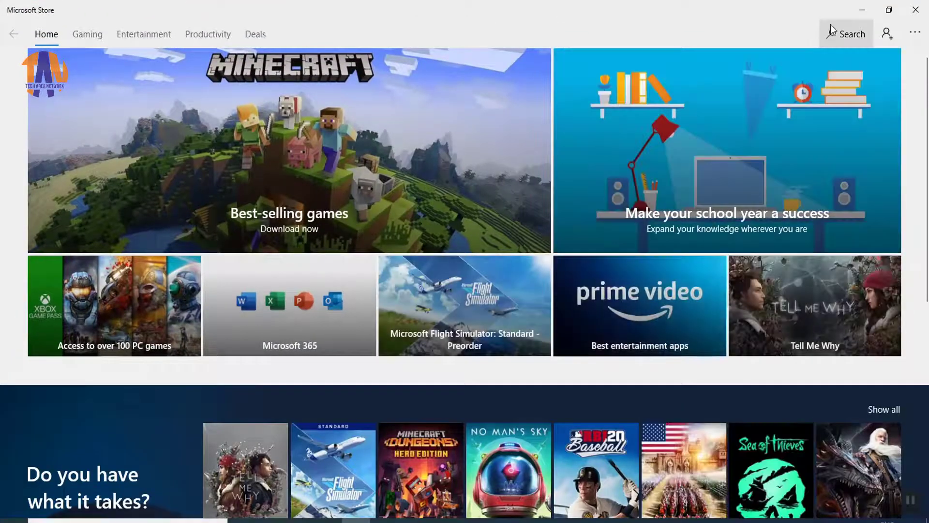
{"action": "left_click", "coordinate": [832, 27]}
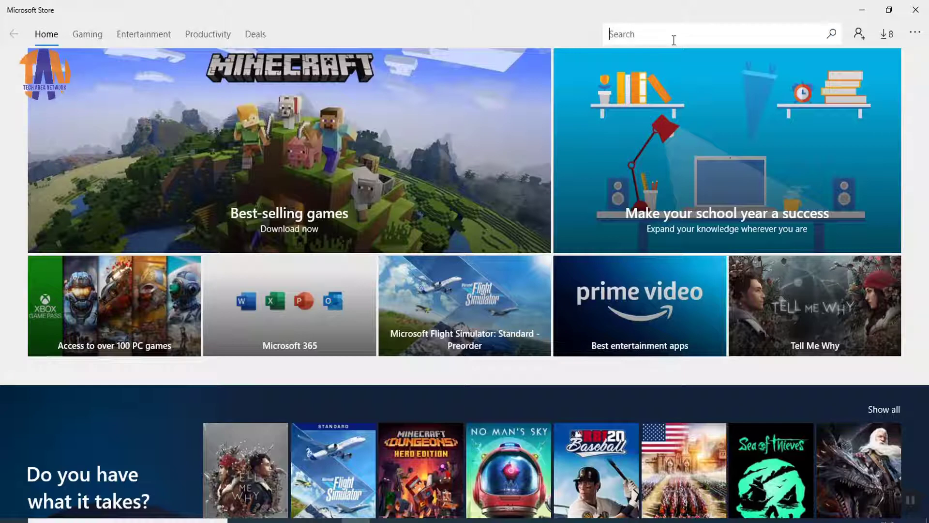
{"action": "type", "text": "kali"}
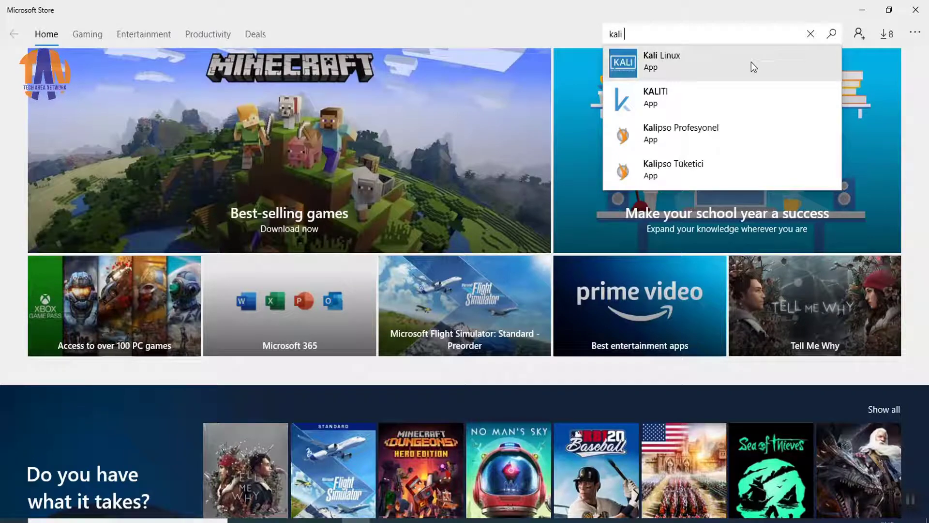
{"action": "left_click", "coordinate": [751, 62]}
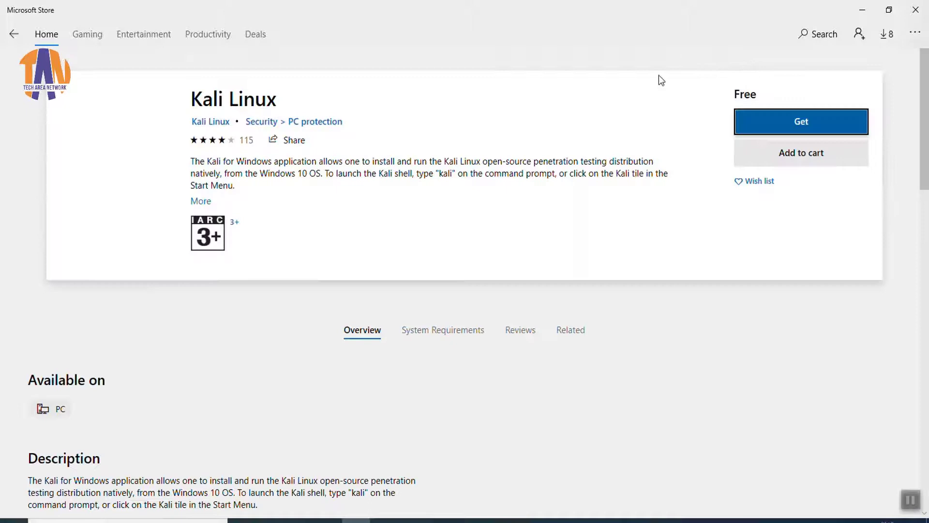
{"action": "left_click", "coordinate": [748, 129]}
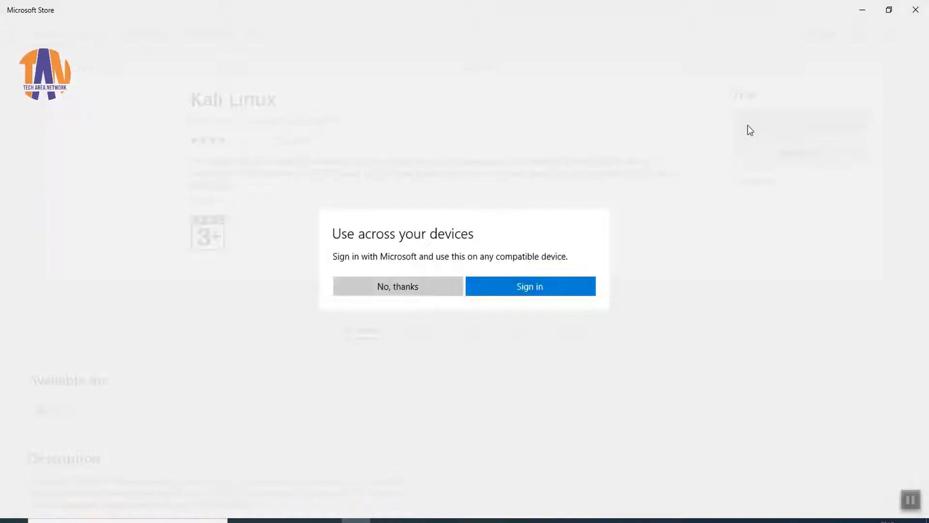
{"action": "left_click", "coordinate": [429, 286]}
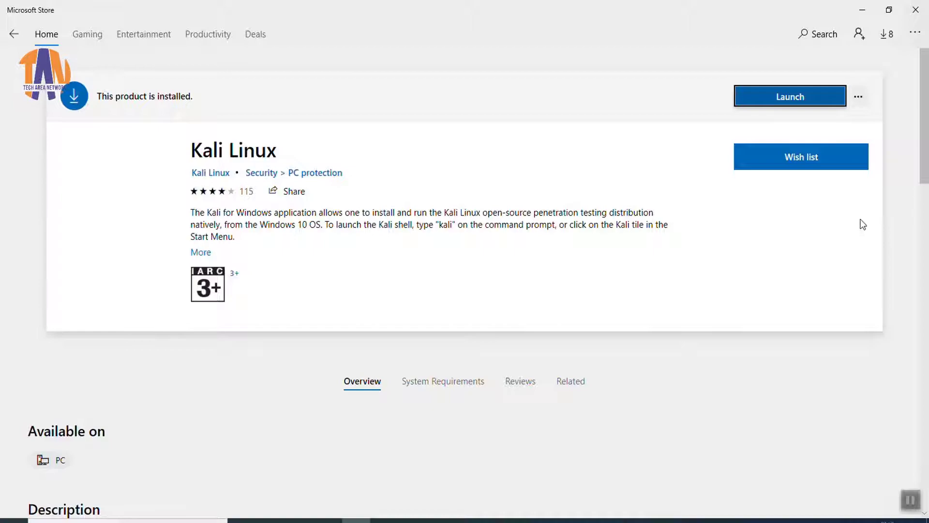
Step: Close Microsoft Store and search Windows for 'kali'
{"action": "left_click", "coordinate": [916, 10]}
{"action": "left_click", "coordinate": [193, 520]}
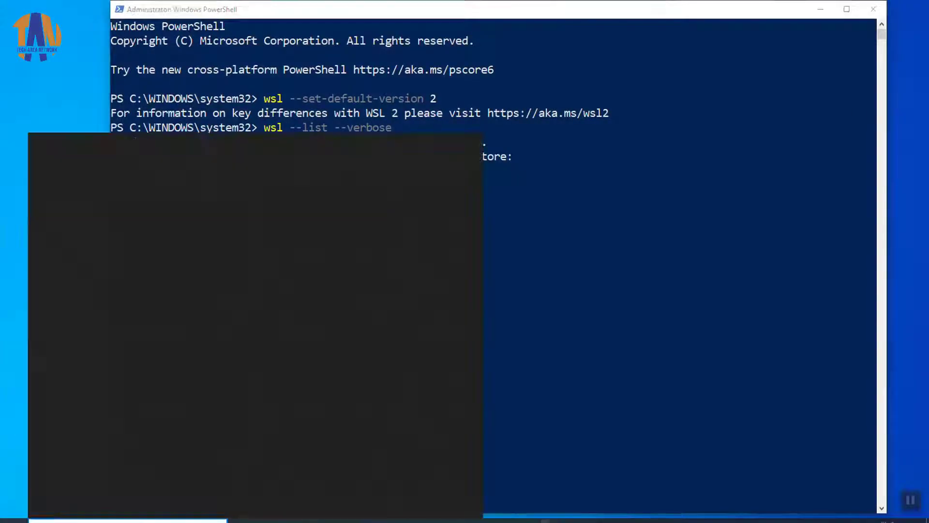
{"action": "type", "text": "kali"}
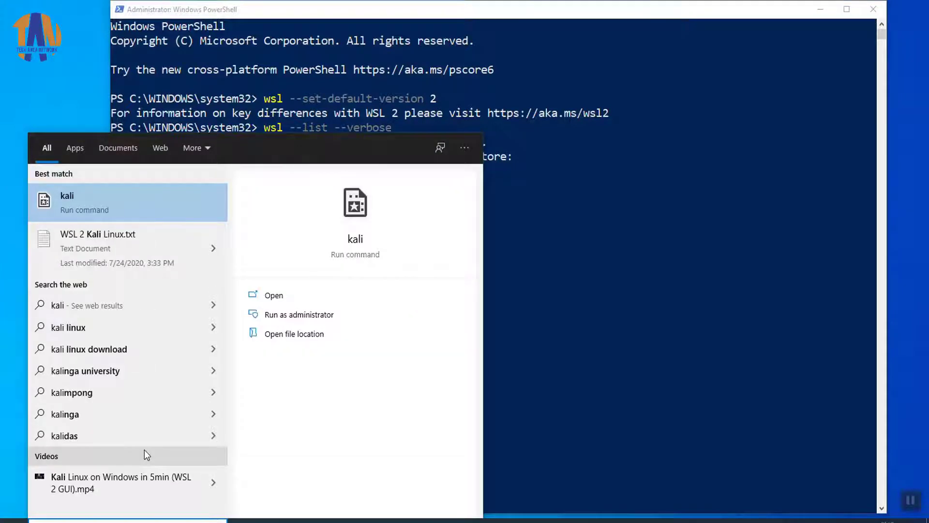
Step: Finish Kali's first-run setup with a new UNIX user and password, then run 'cat /etc/os-release'
{"action": "left_click", "coordinate": [112, 208]}
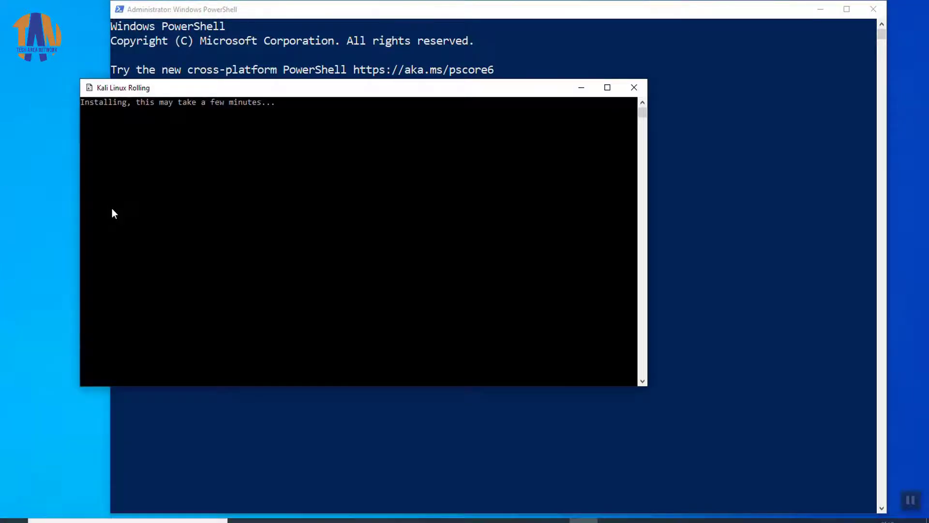
{"action": "type", "text": "kaliadmin"}
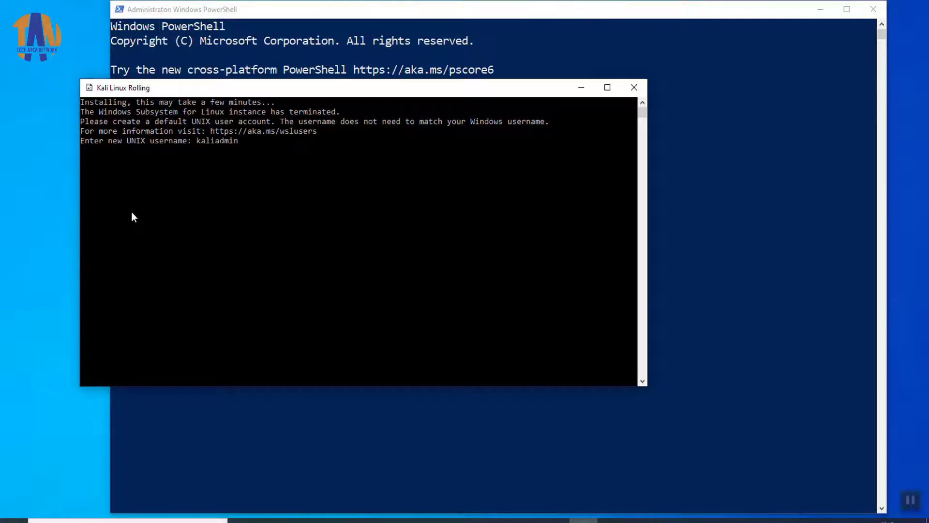
{"action": "key", "text": "Return"}
{"action": "key", "text": "Return"}
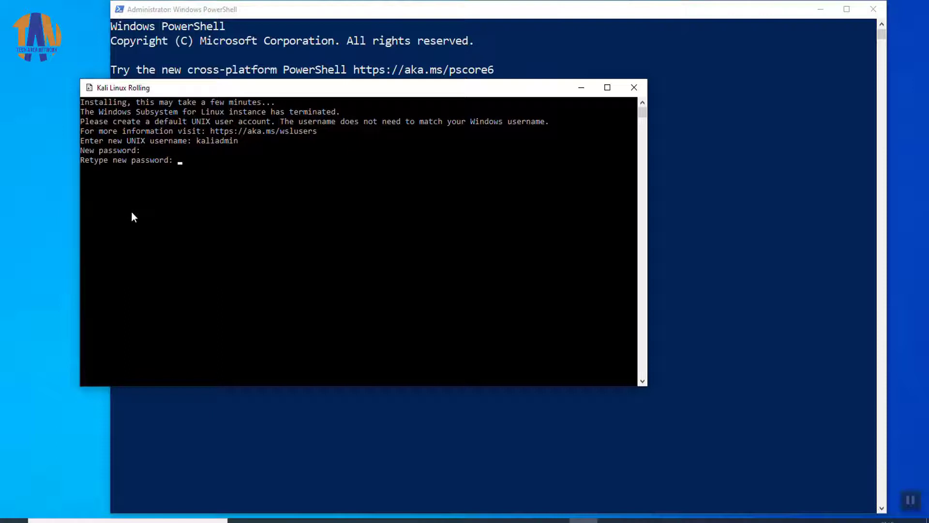
{"action": "key", "text": "Return"}
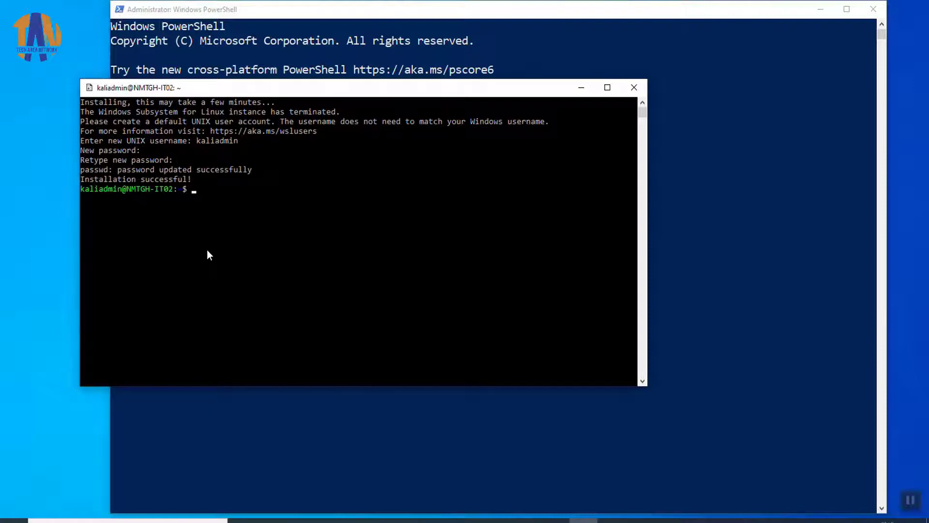
{"action": "type", "text": "cat /etc/os-release"}
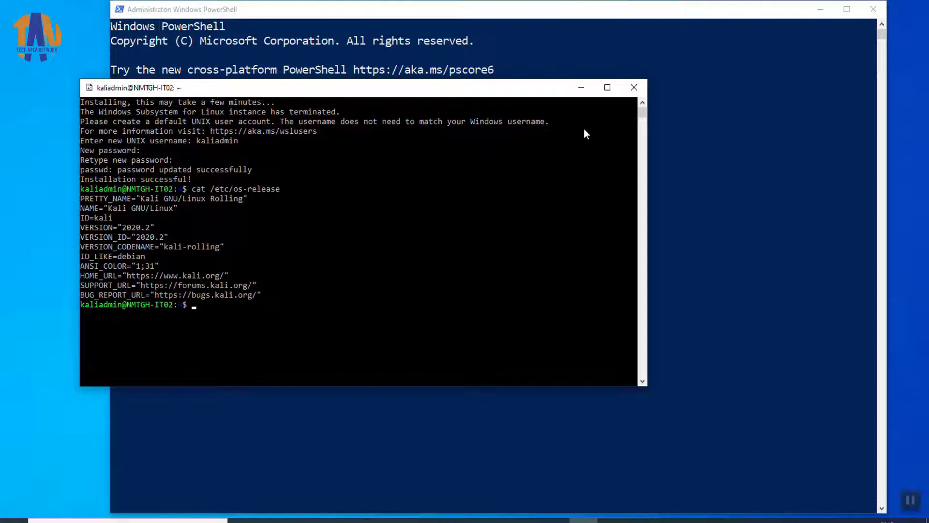
Step: Rerun 'wsl --list --verbose' in PowerShell to see kali-linux running on WSL 2
{"action": "left_click", "coordinate": [581, 88]}
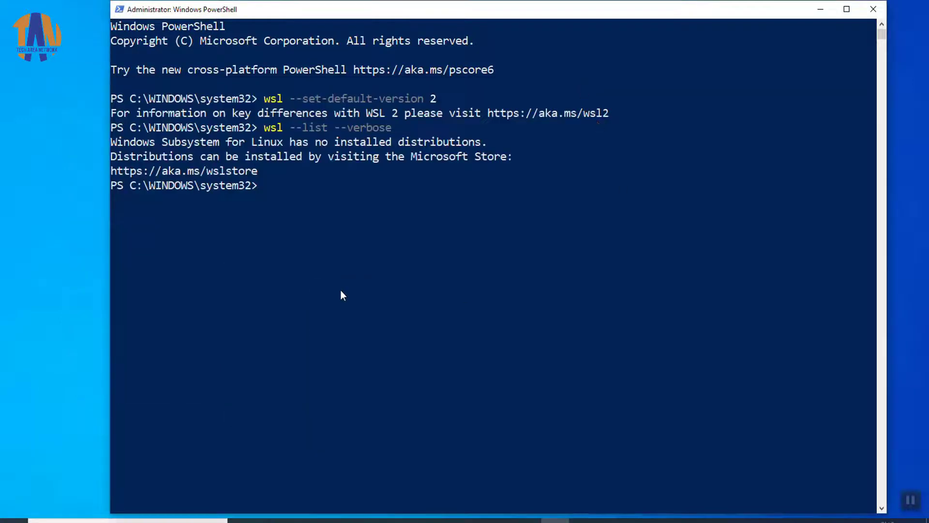
{"action": "left_click", "coordinate": [318, 285]}
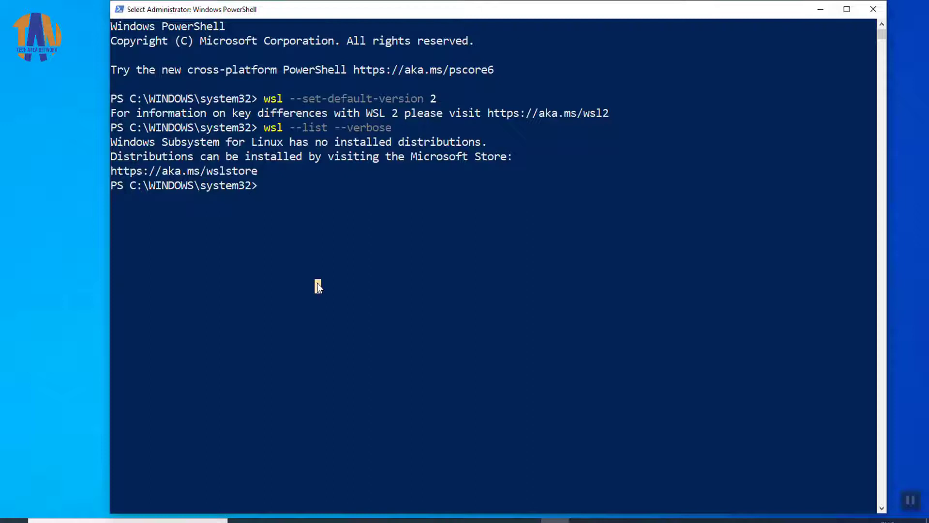
{"action": "key", "text": "Up"}
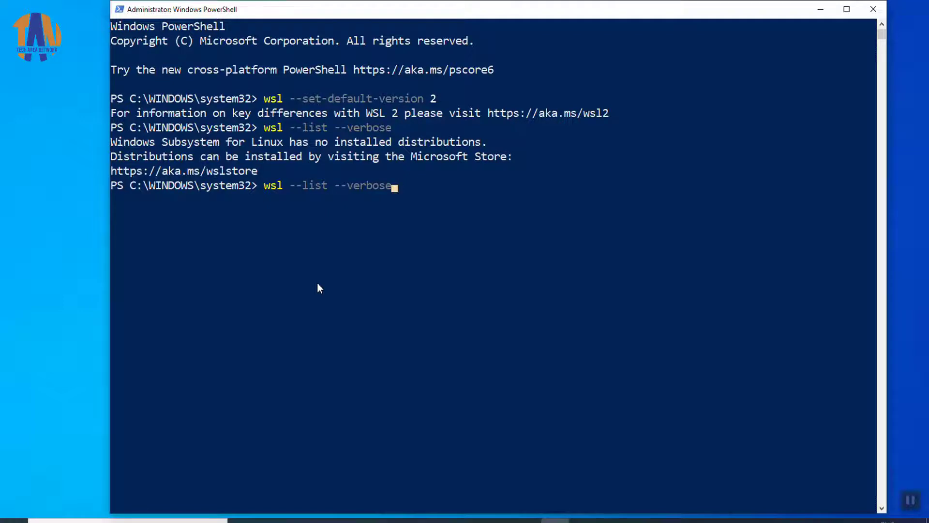
{"action": "key", "text": "Return"}
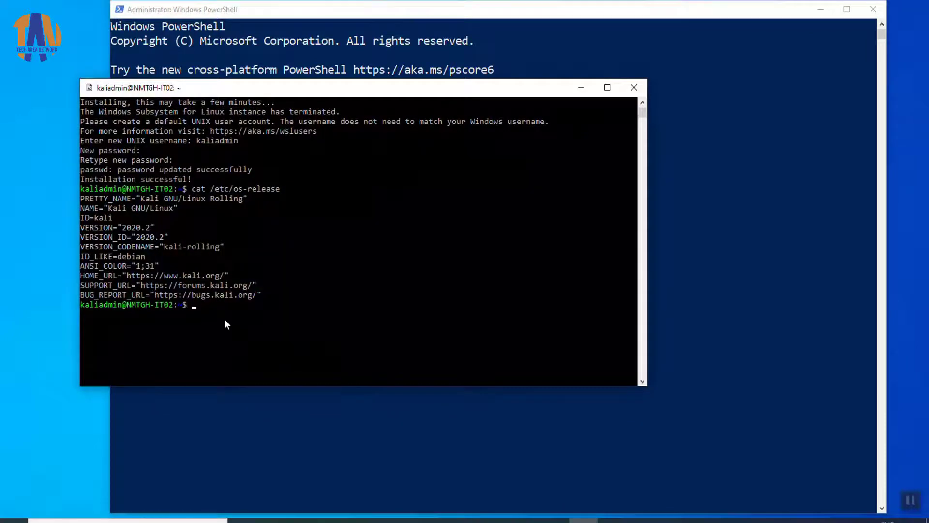
Step: Run 'sudo apt update && sudo apt upgrade -y' in Kali and enter the sudo password
{"action": "type", "text": "sudo apt update && sudo apt upgrade -y"}
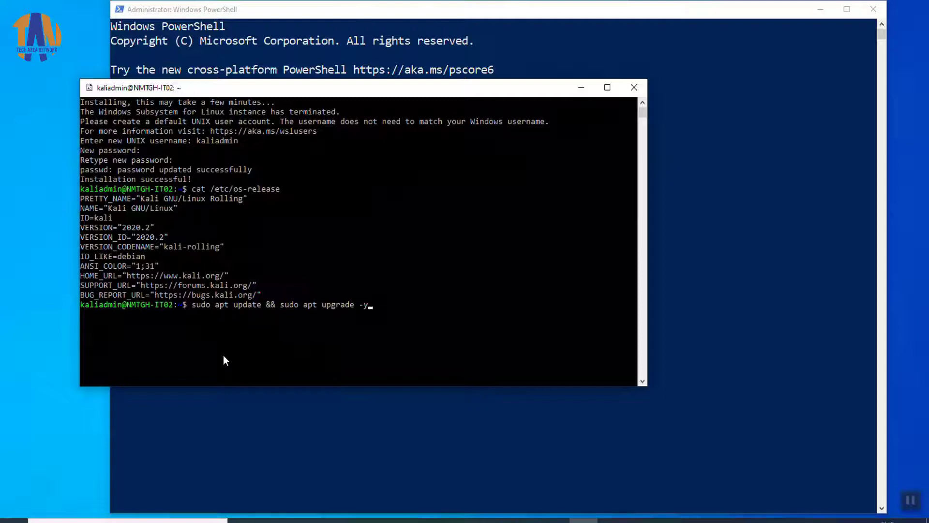
{"action": "key", "text": "Return"}
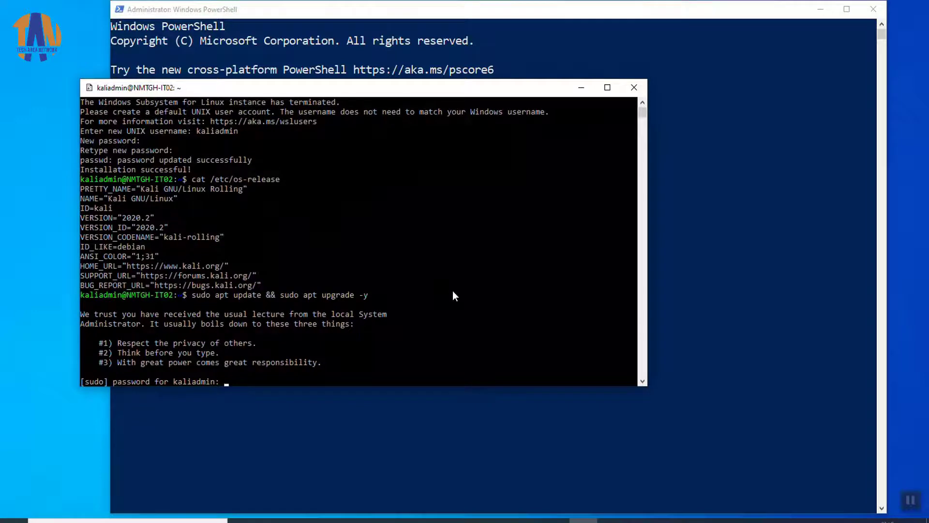
{"action": "key", "text": "Return"}
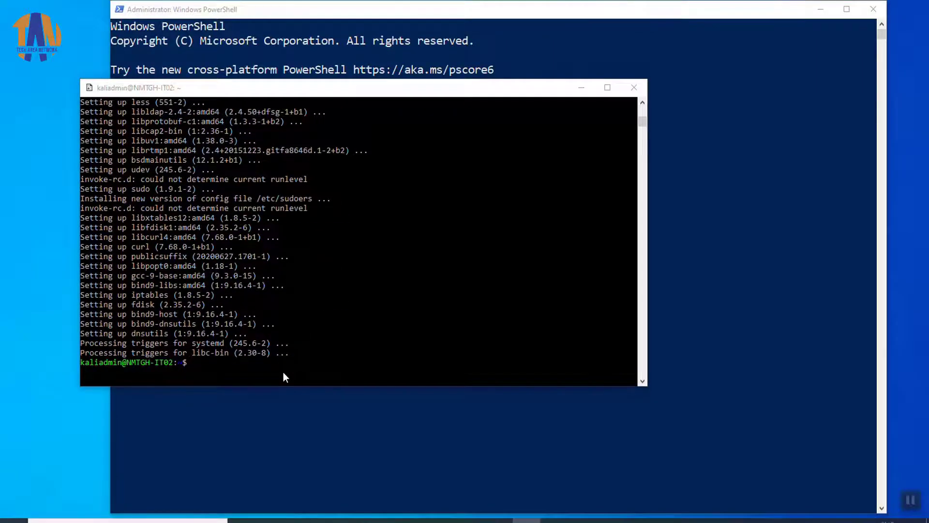
Step: Paste and run the Kali Xfce desktop install command, accepting the configuration prompt
{"action": "left_click", "coordinate": [283, 373]}
{"action": "right_click", "coordinate": [283, 372]}
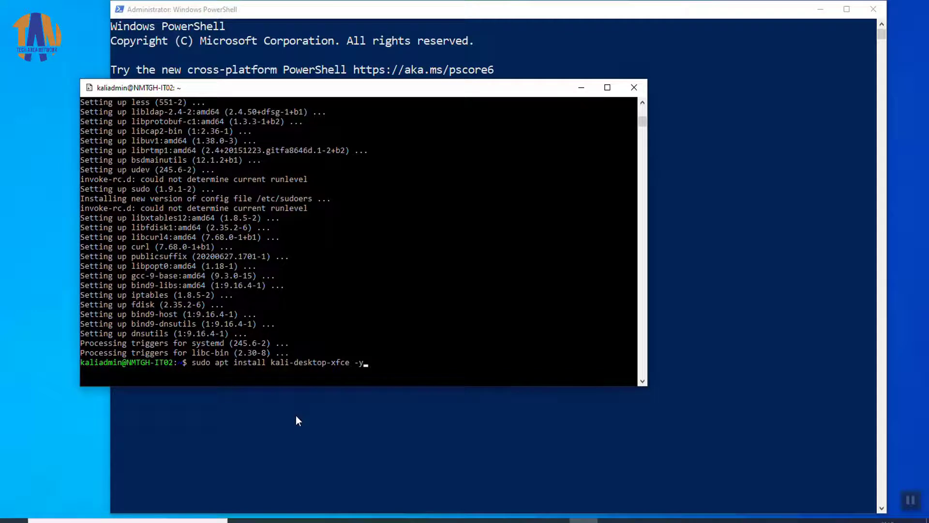
{"action": "key", "text": "Return"}
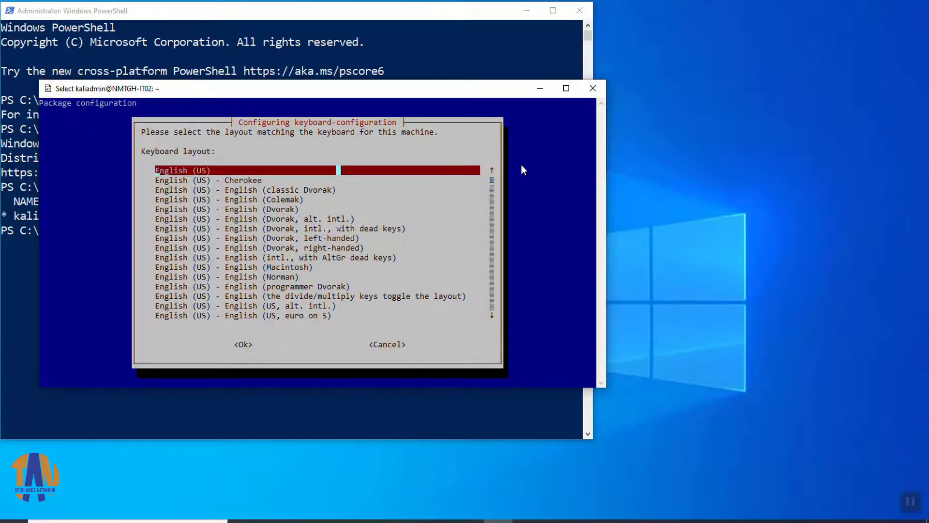
{"action": "key", "text": "Tab"}
{"action": "key", "text": "Return"}
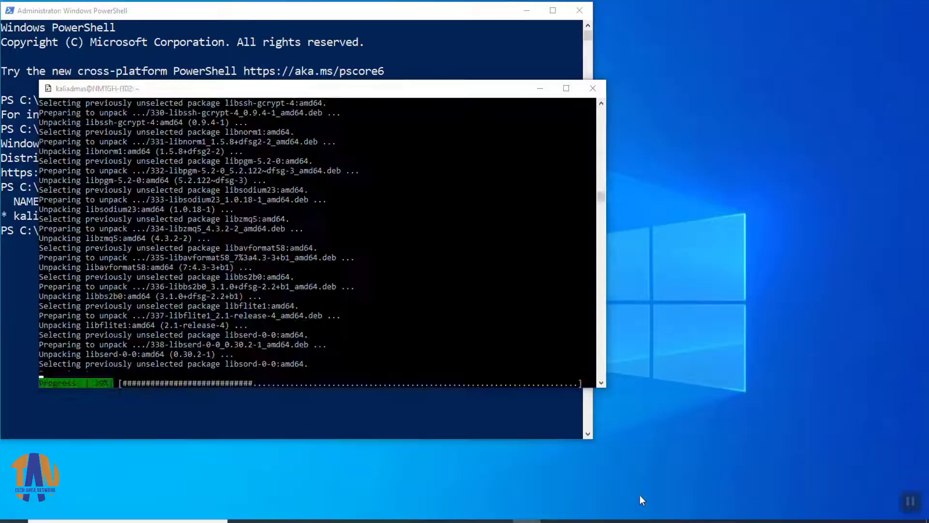
Step: Install xrdp with sudo apt install xrdp -y, start the xrdp service, and clear the terminal
{"action": "type", "text": "sudo apt install xrdp -y"}
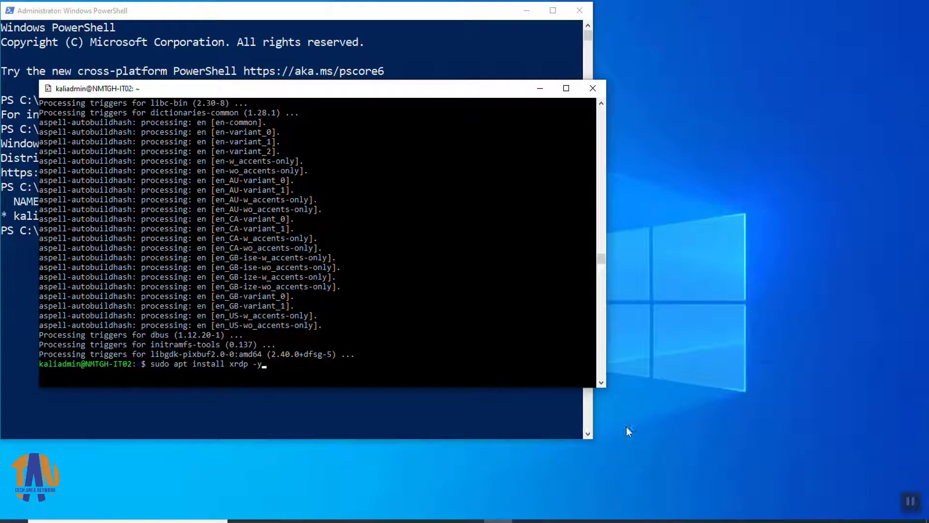
{"action": "key", "text": "Return"}
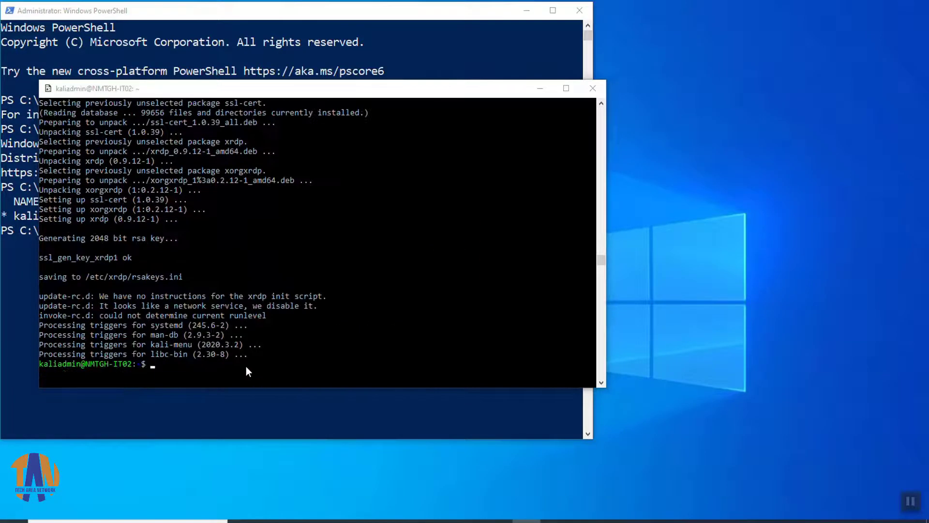
{"action": "type", "text": "sudo service xrdp start"}
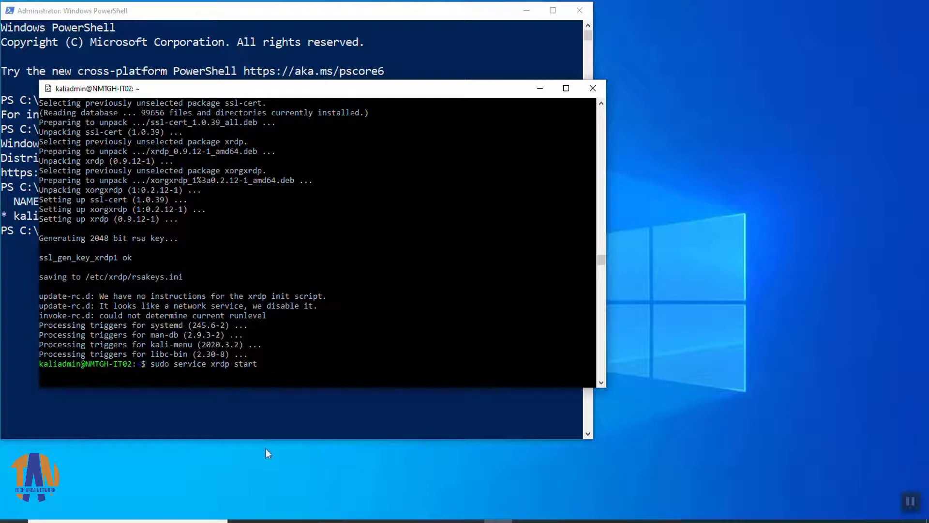
{"action": "key", "text": "Return"}
{"action": "type", "text": "clear"}
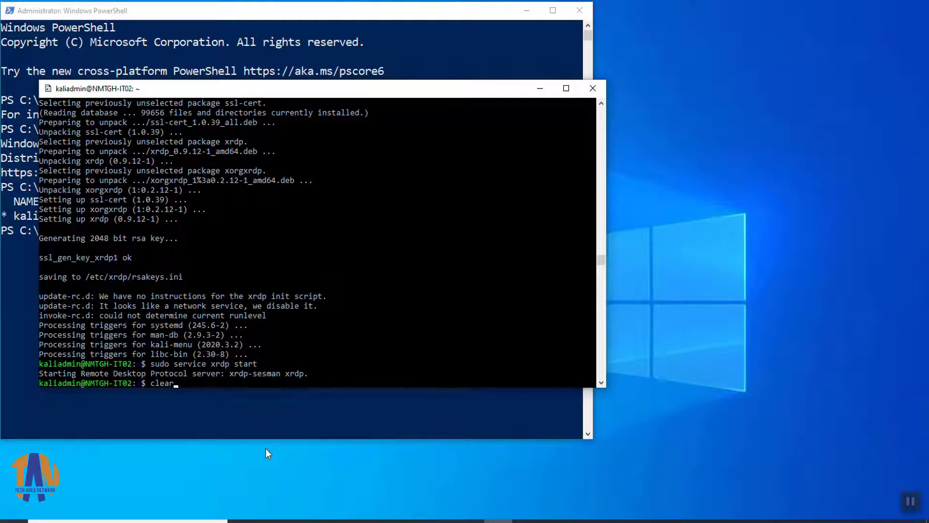
{"action": "key", "text": "Return"}
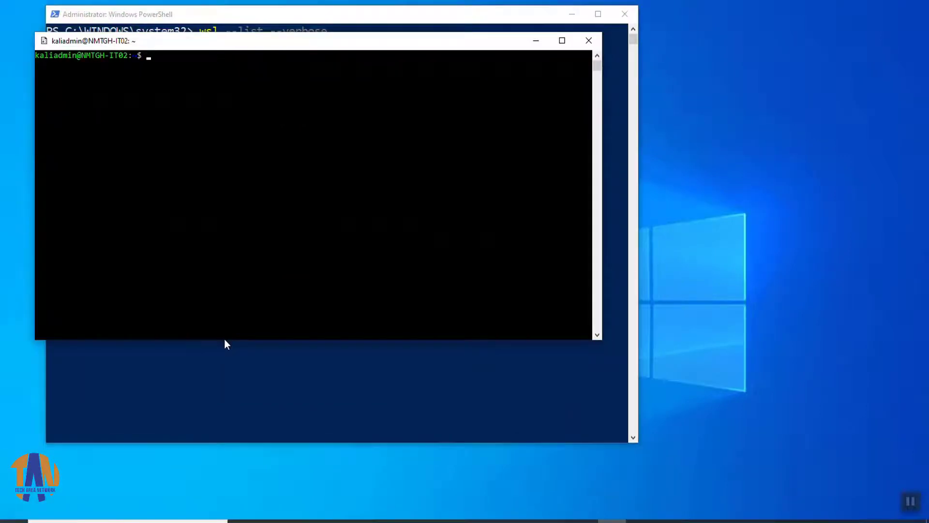
Step: Run ifconfig to find Kali's eth0 address 172.21.1.115
{"action": "type", "text": "ifconfig"}
{"action": "key", "text": "Return"}
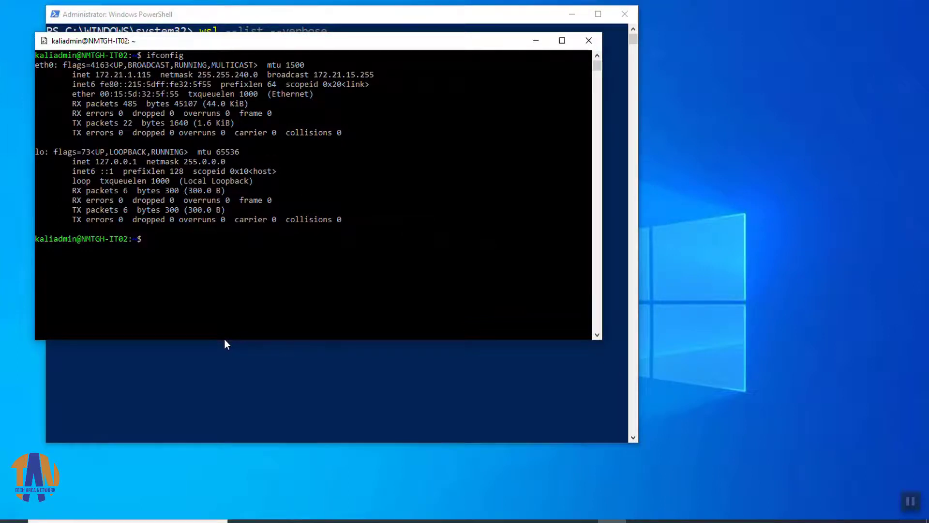
{"action": "key", "text": "super"}
Step: Launch Command Prompt and show the Windows network configuration with ipconfig
{"action": "type", "text": "cmd"}
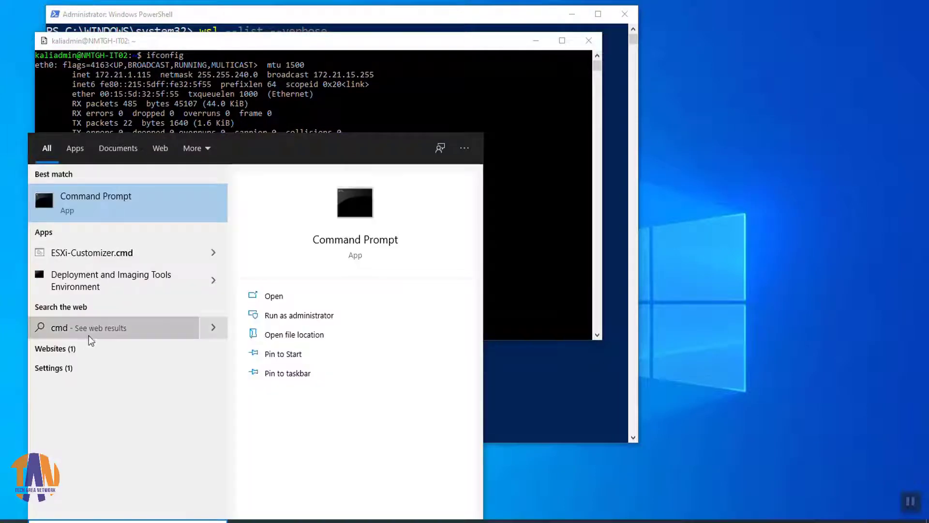
{"action": "left_click", "coordinate": [90, 204]}
{"action": "type", "text": "ipcon"}
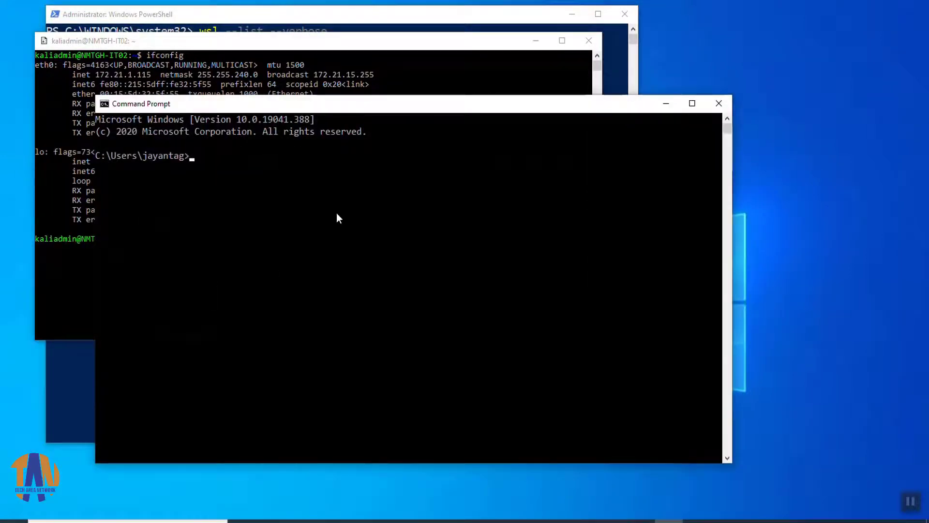
{"action": "type", "text": "fig"}
{"action": "key", "text": "Return"}
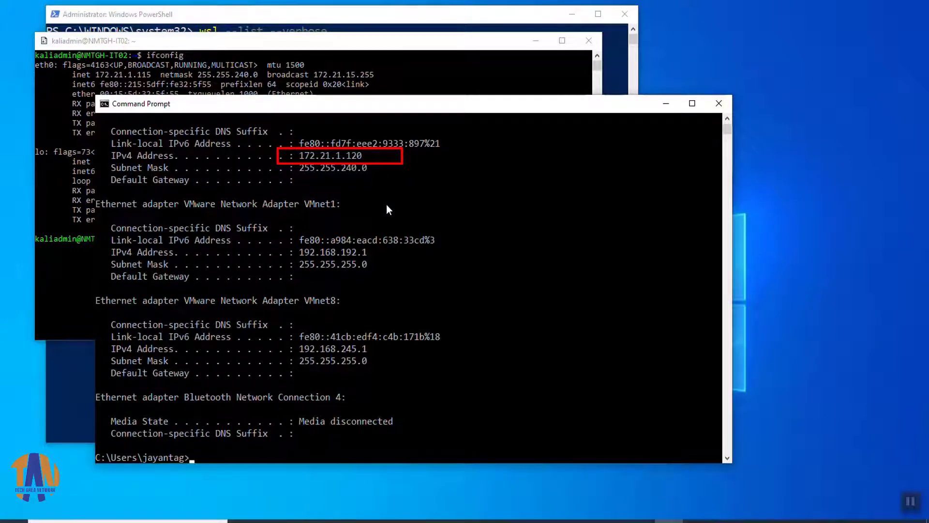
Step: Ping 172.21.1.115 continuously until 0% loss is confirmed, stop it, and minimise Command Prompt
{"action": "type", "text": "ping "}
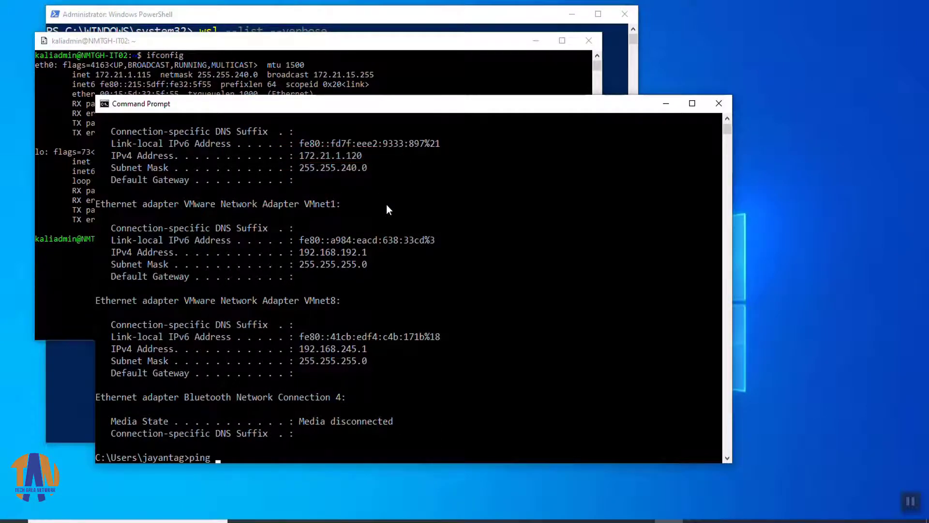
{"action": "type", "text": "-t "}
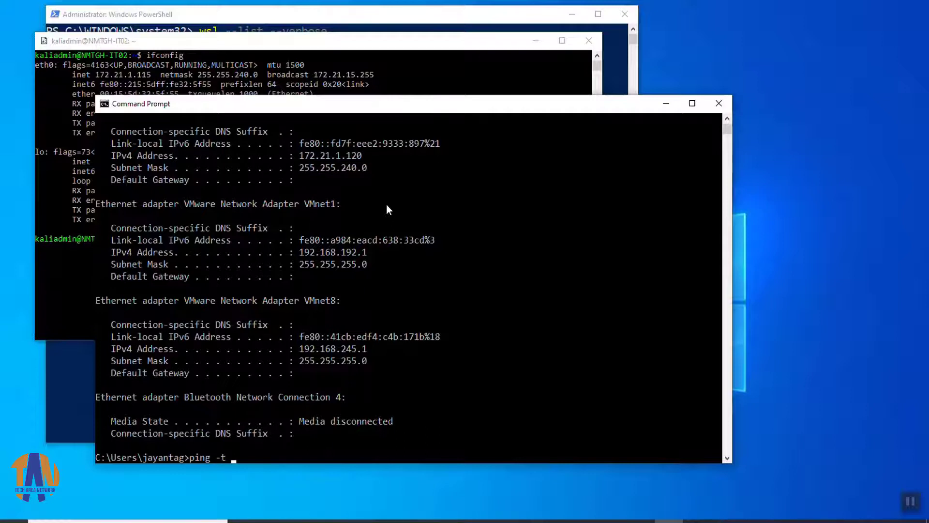
{"action": "type", "text": "172.21"}
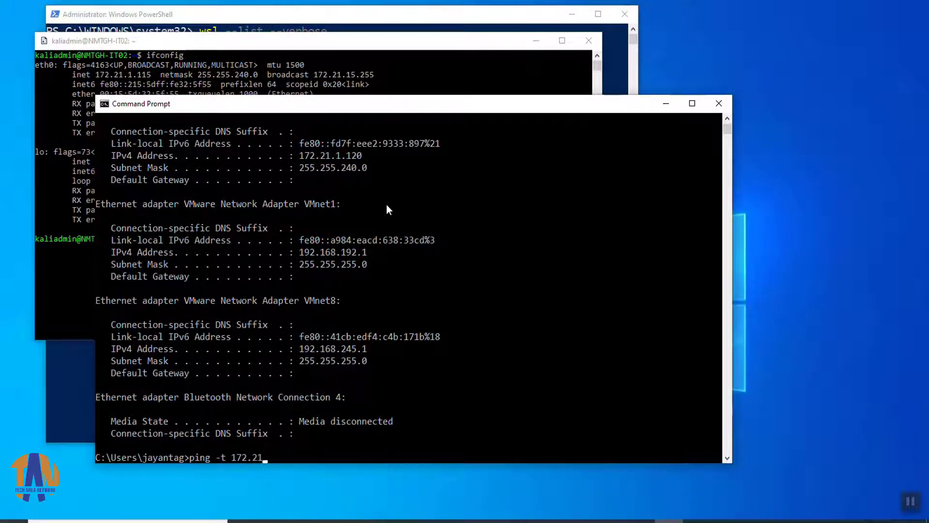
{"action": "type", "text": ".1.115"}
{"action": "key", "text": "Return"}
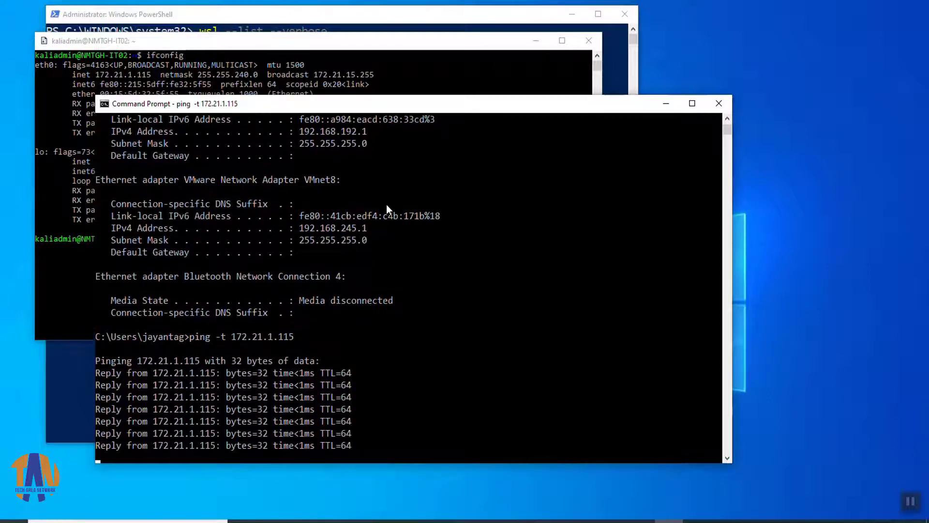
{"action": "key", "text": "ctrl+c"}
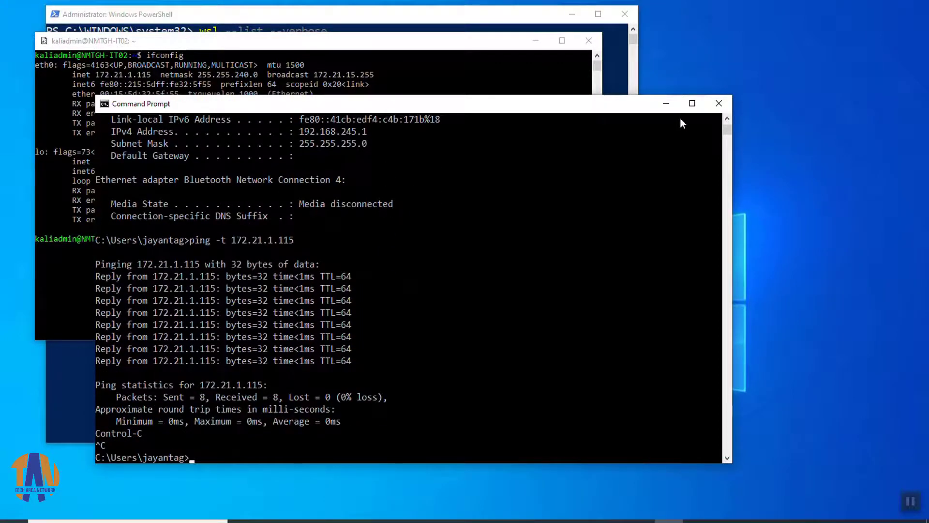
{"action": "left_click", "coordinate": [667, 103]}
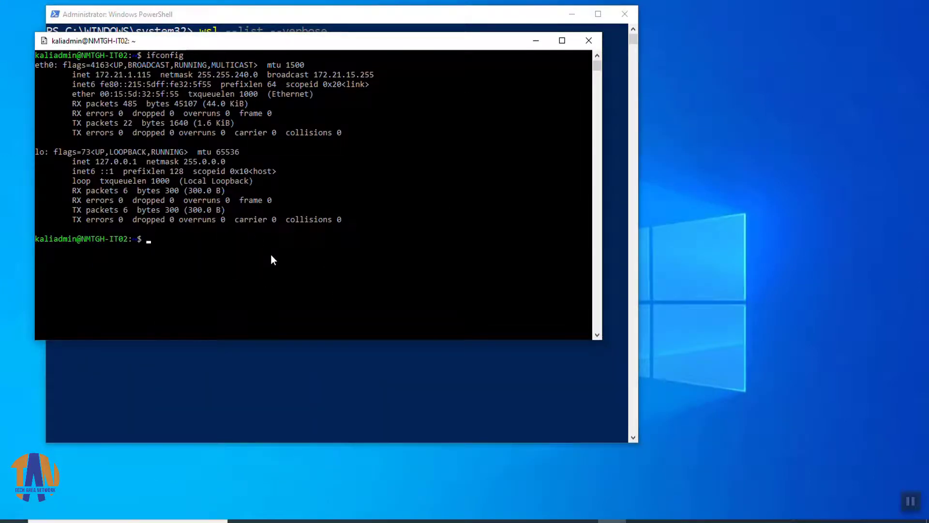
Step: Launch Remote Desktop Connection with mstsc and connect to 172.21.1.115
{"action": "left_click", "coordinate": [924, 293]}
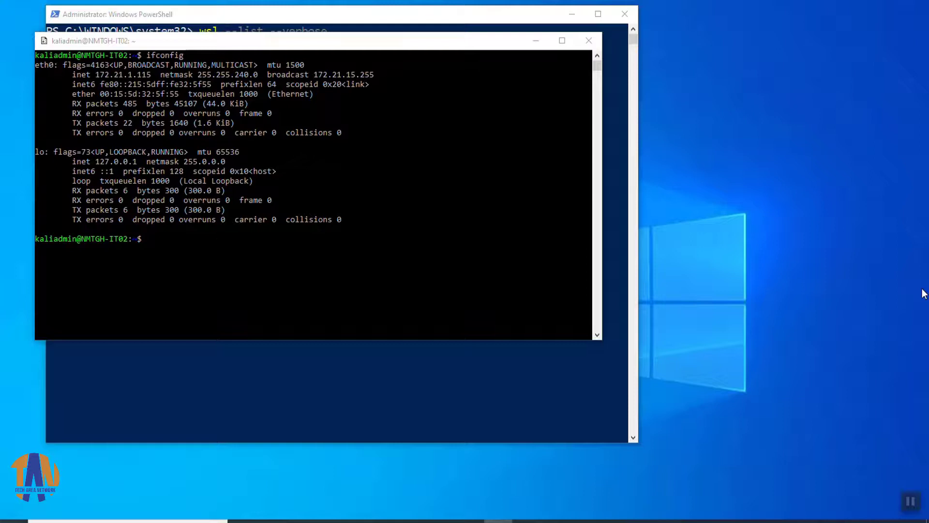
{"action": "key", "text": "super+r"}
{"action": "type", "text": "mstsc"}
{"action": "key", "text": "Return"}
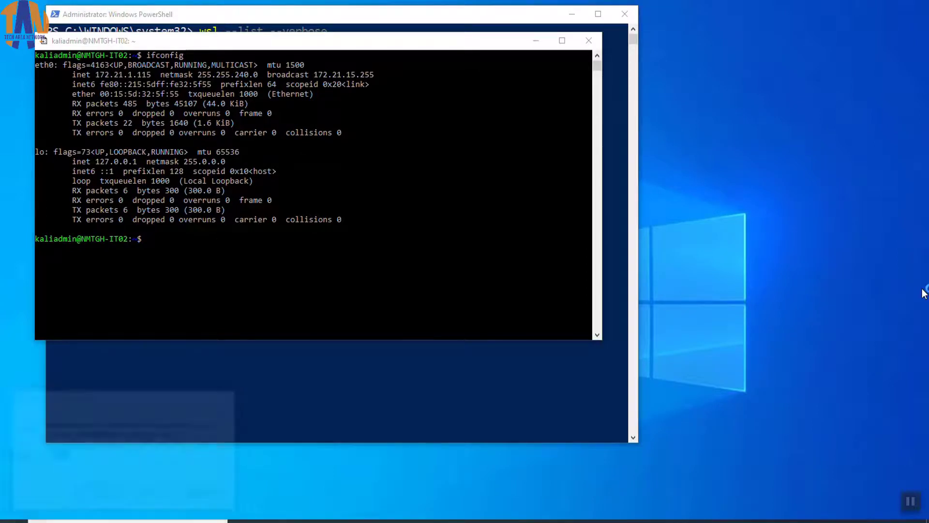
{"action": "type", "text": "172"}
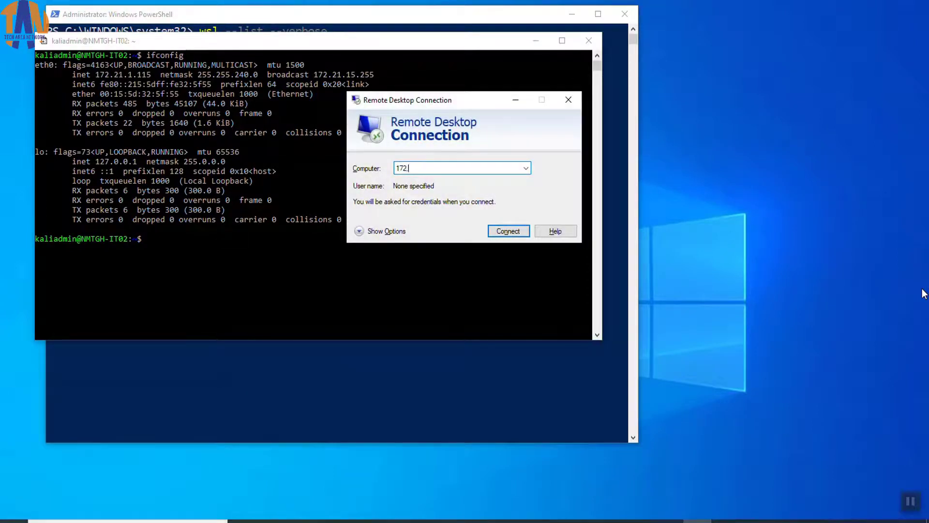
{"action": "type", "text": ".21.1.115"}
{"action": "left_click", "coordinate": [508, 232]}
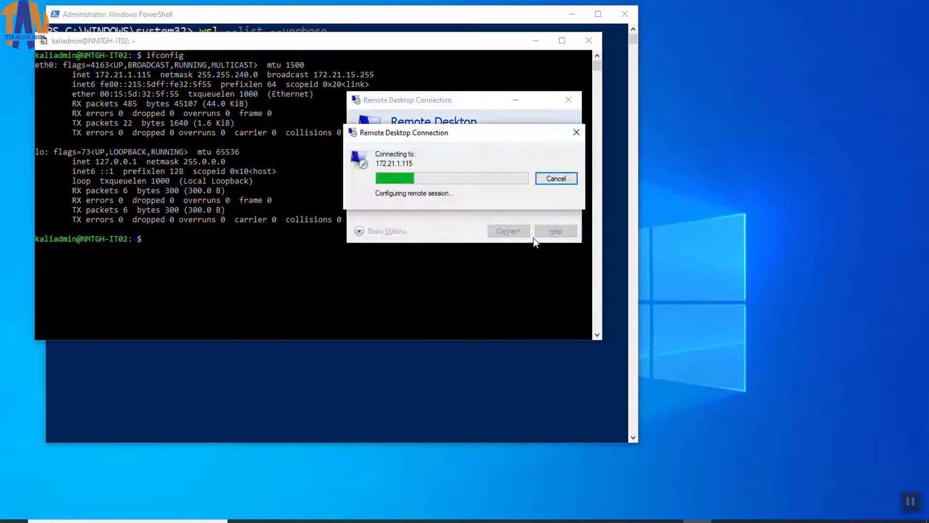
Step: Accept the certificate and enter the Kali account's username and password at the xrdp login
{"action": "left_click", "coordinate": [501, 226]}
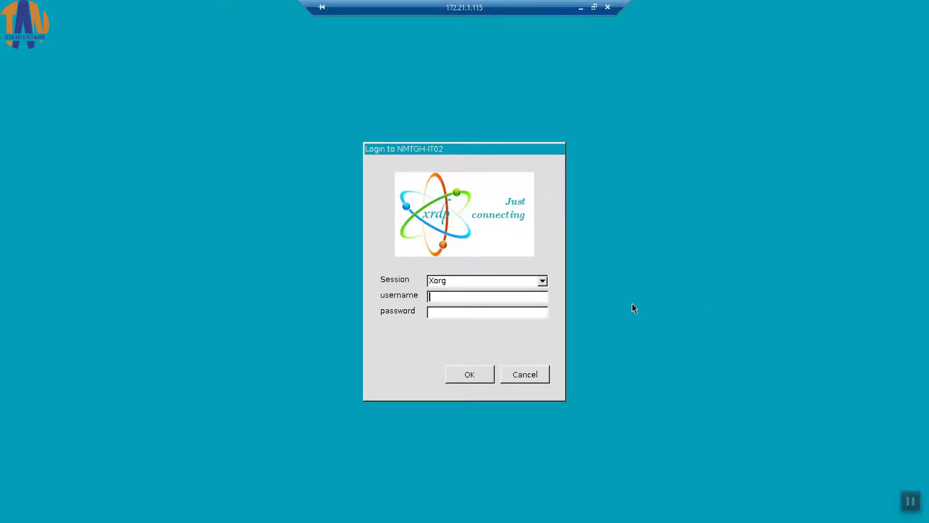
{"action": "type", "text": "kaliadmin"}
{"action": "key", "text": "Tab"}
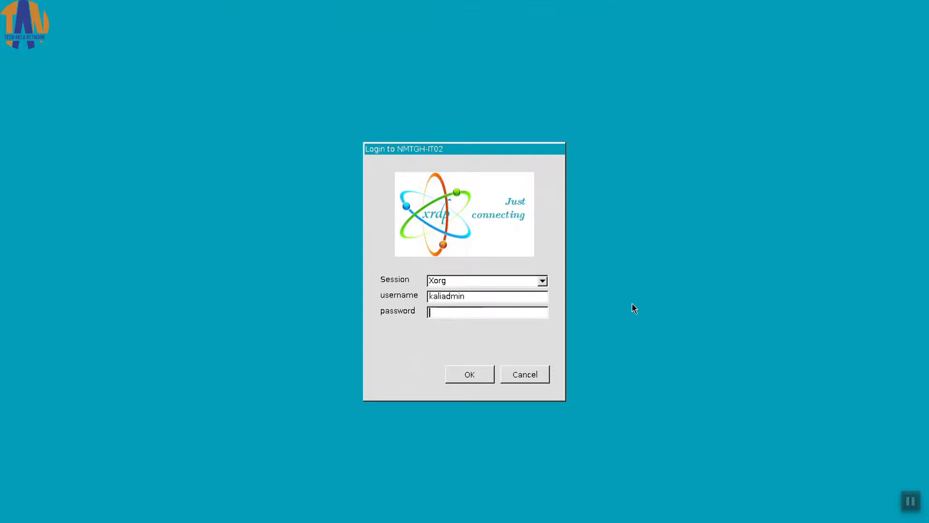
{"action": "type", "text": "*******"}
Step: Log in to the Kali Xfce session, launch Terminal Emulator from the Whisker menu, and centre its window
{"action": "left_click", "coordinate": [473, 374]}
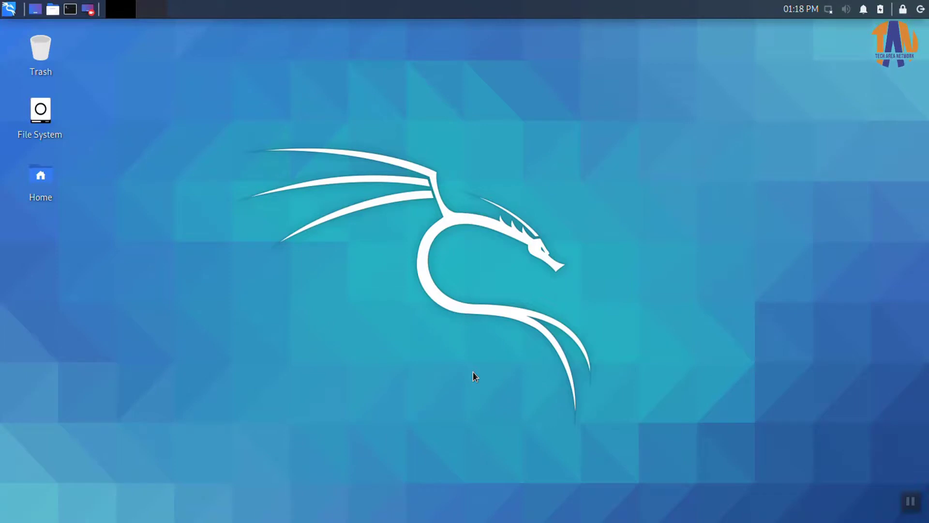
{"action": "key", "text": "super"}
{"action": "scroll", "coordinate": [213, 183], "scroll_direction": "down", "scroll_amount": 5}
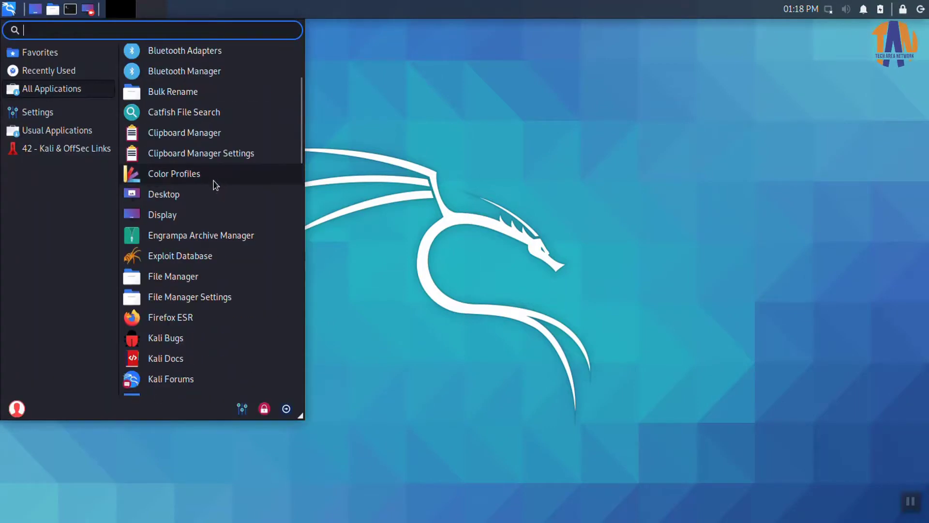
{"action": "scroll", "coordinate": [216, 185], "scroll_direction": "down", "scroll_amount": 4}
{"action": "scroll", "coordinate": [216, 187], "scroll_direction": "down", "scroll_amount": 1}
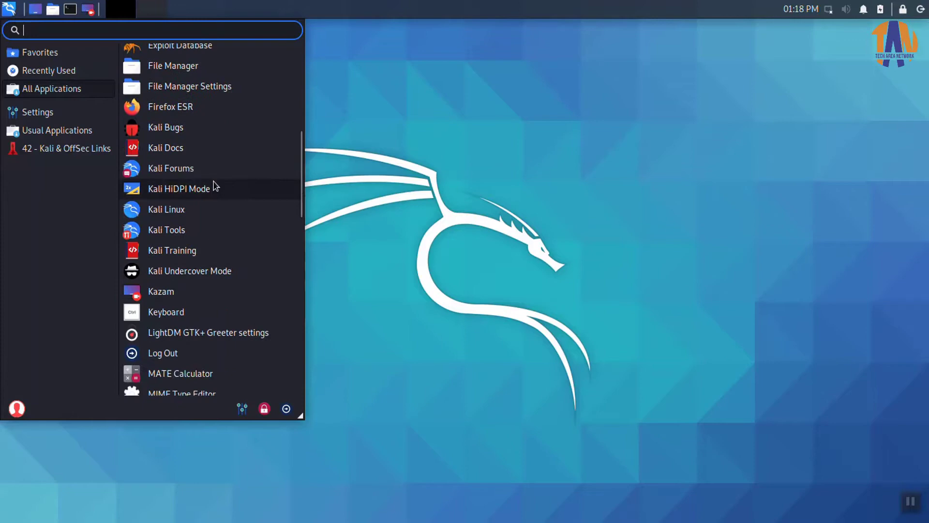
{"action": "scroll", "coordinate": [215, 191], "scroll_direction": "down", "scroll_amount": 1}
{"action": "scroll", "coordinate": [214, 196], "scroll_direction": "down", "scroll_amount": 3}
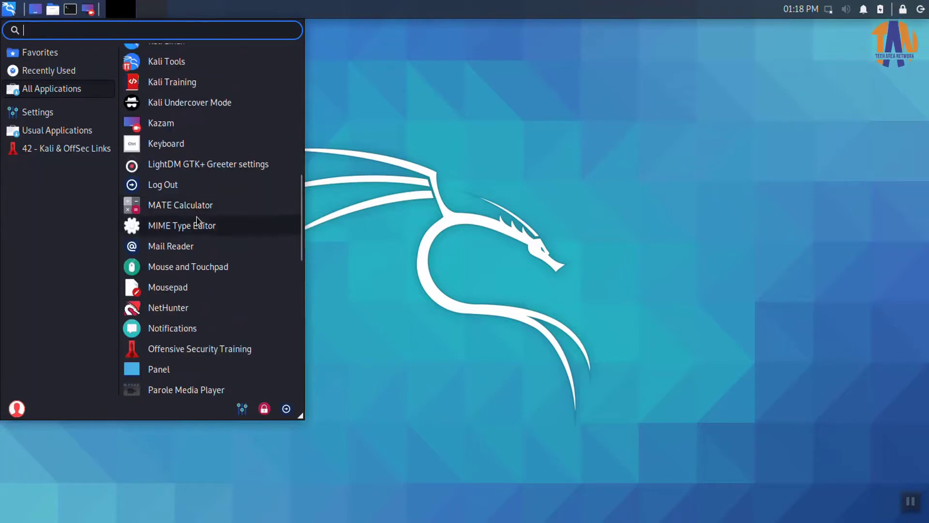
{"action": "scroll", "coordinate": [198, 221], "scroll_direction": "down", "scroll_amount": 4}
{"action": "scroll", "coordinate": [198, 220], "scroll_direction": "down", "scroll_amount": 1}
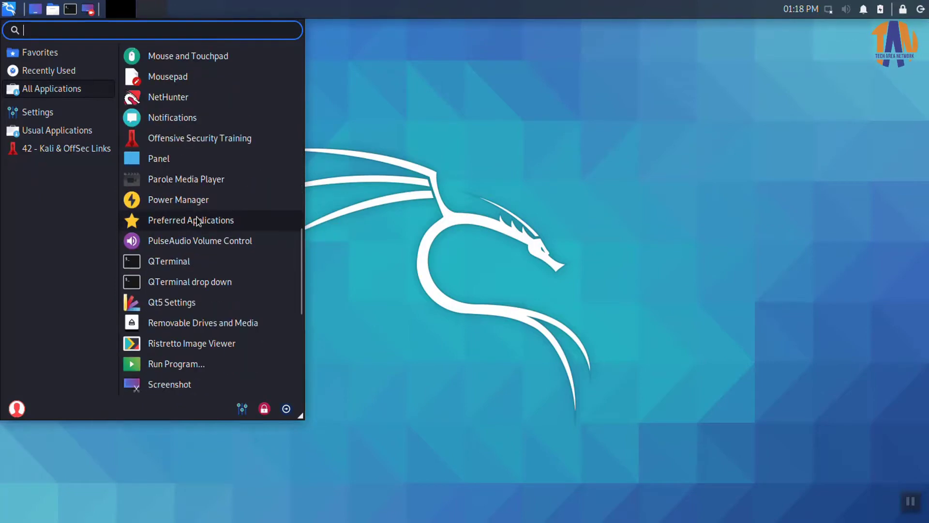
{"action": "scroll", "coordinate": [197, 220], "scroll_direction": "down", "scroll_amount": 3}
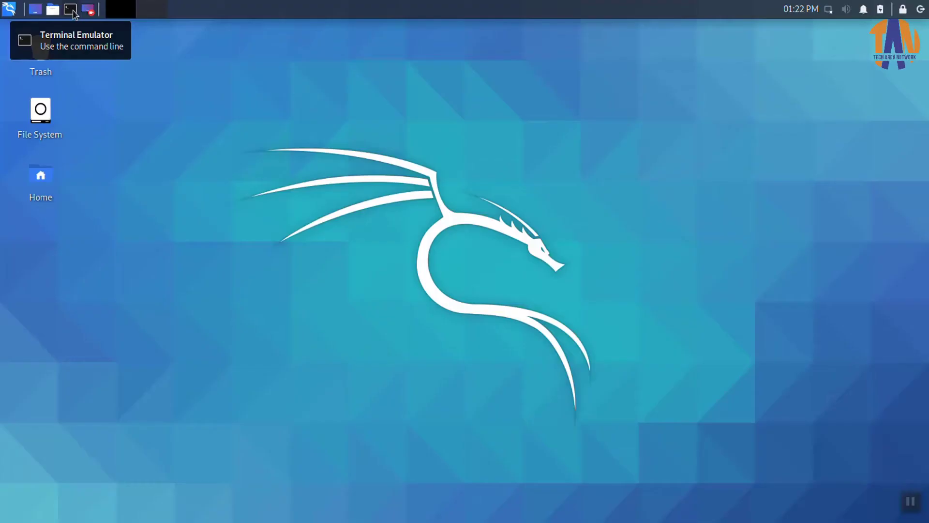
{"action": "left_click", "coordinate": [73, 12]}
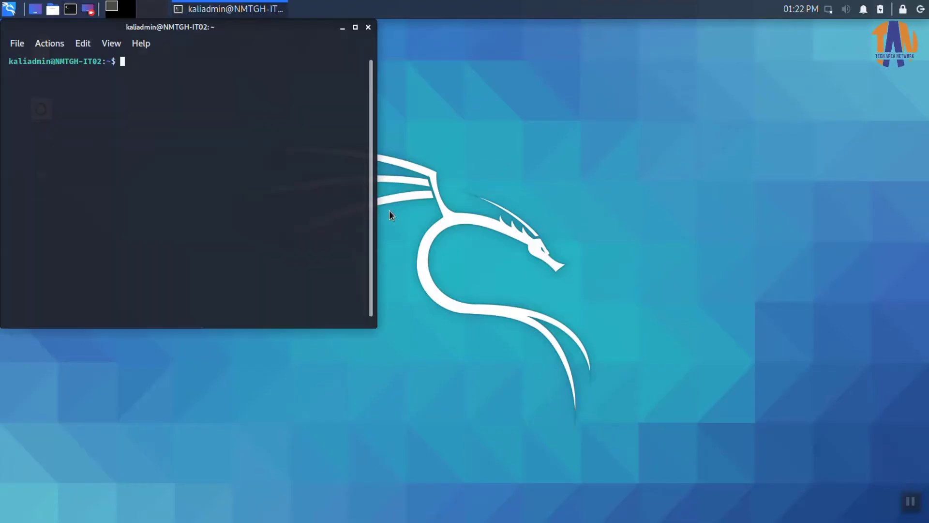
{"action": "left_click_drag", "start_coordinate": [357, 59], "coordinate": [421, 83]}
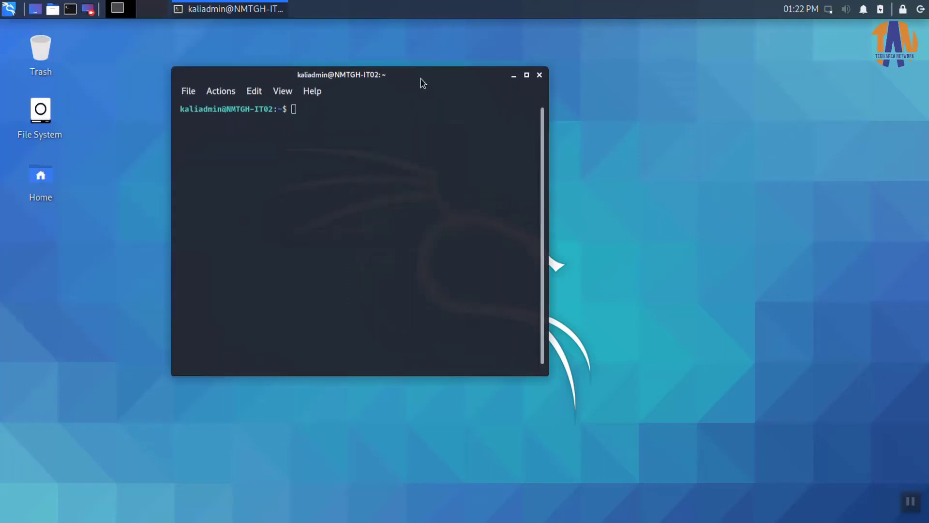